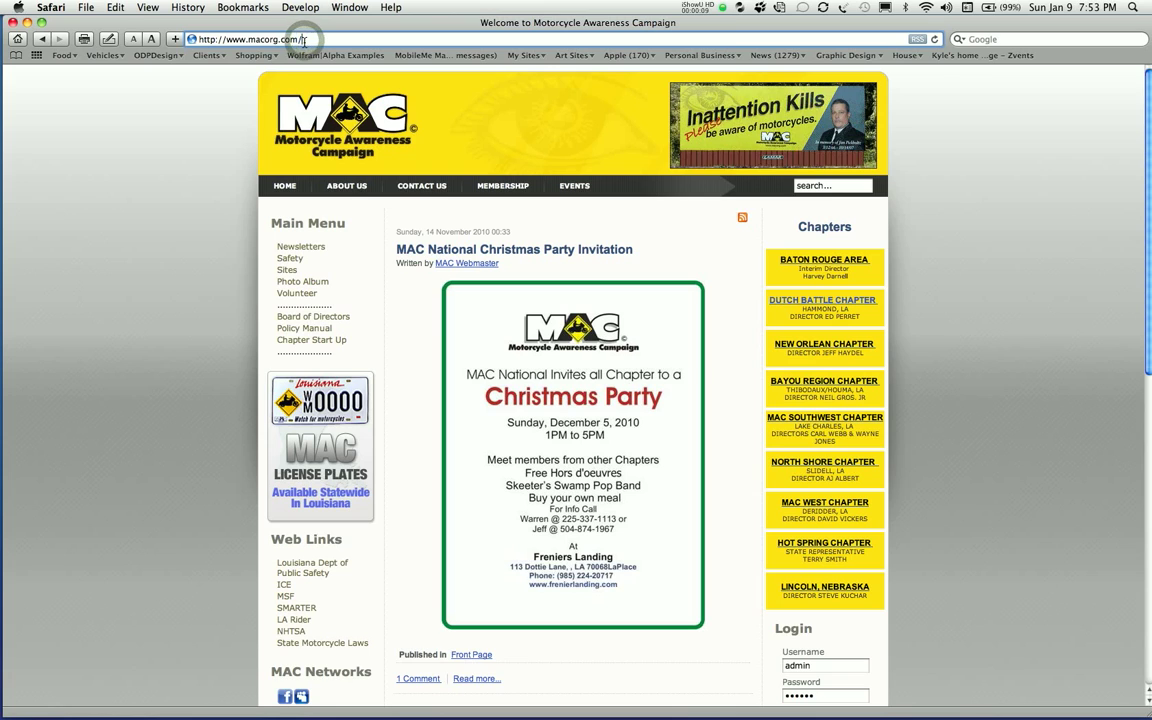
- Open the administrator page of macorg.com and log in with the prefilled credentials
{"action": "type", "text": "admini"}
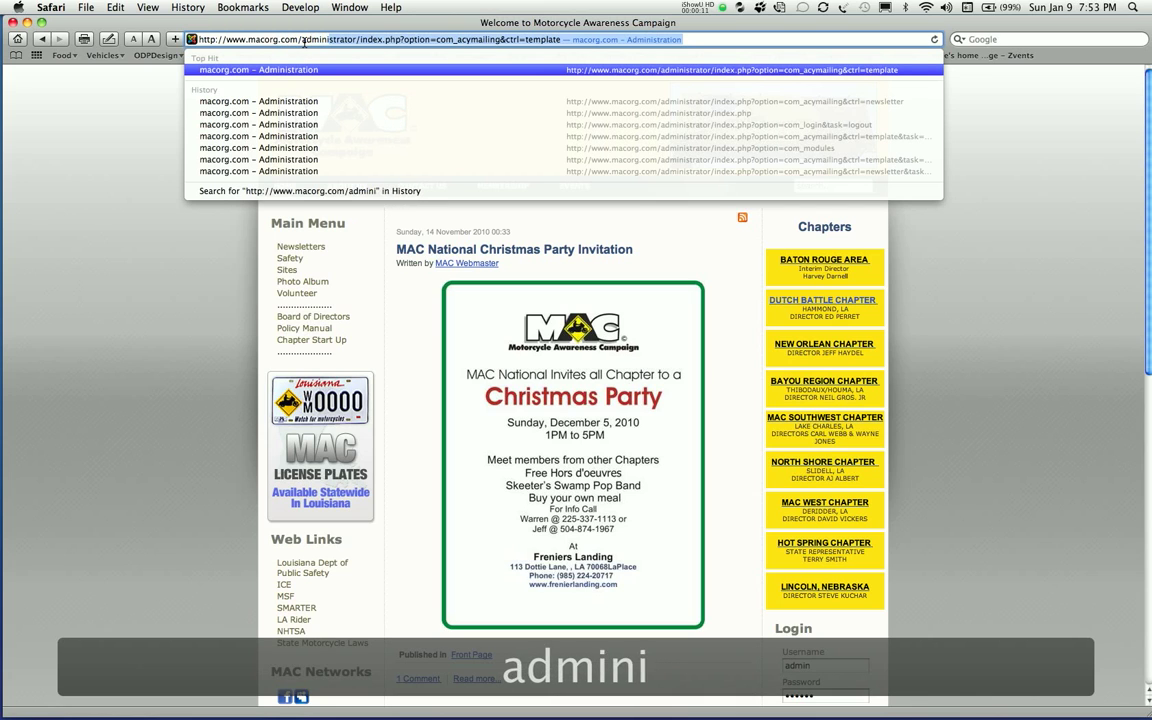
{"action": "type", "text": "strator"}
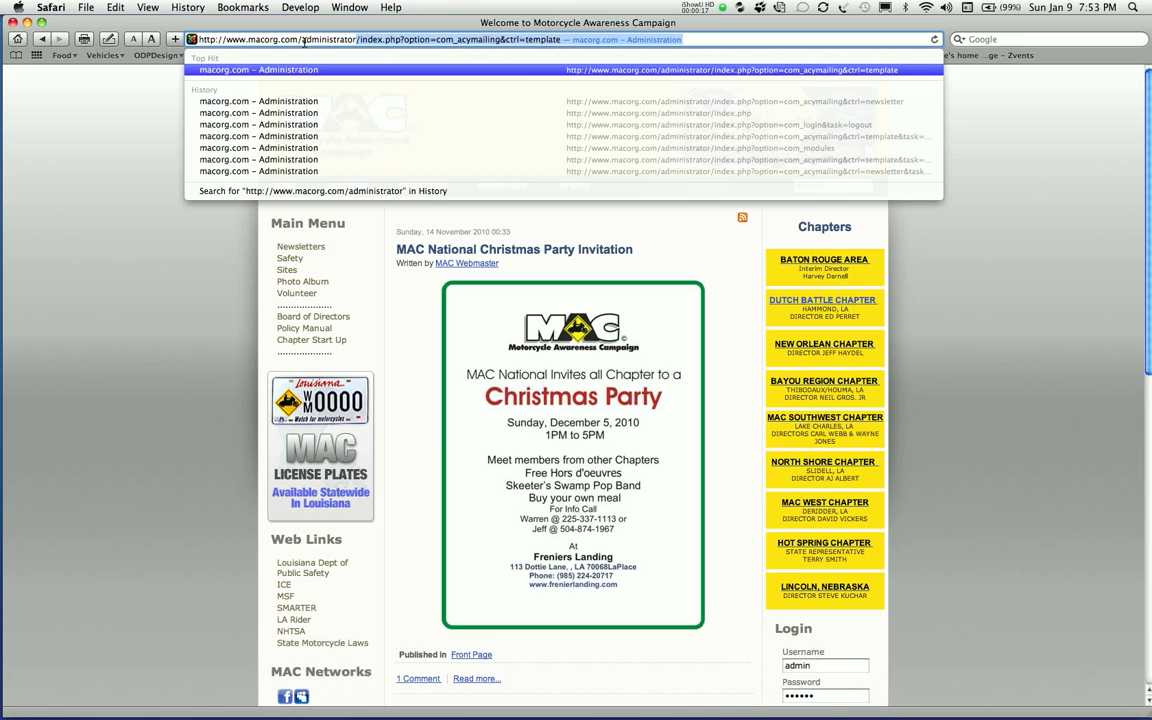
{"action": "key", "text": "Return"}
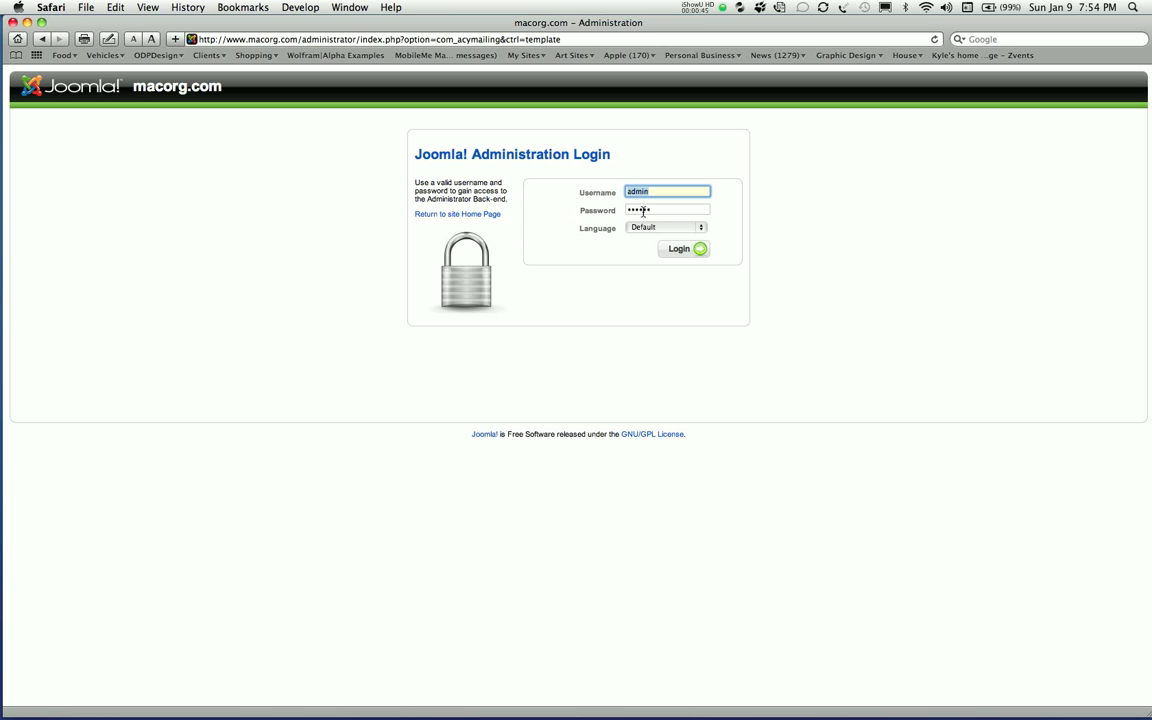
{"action": "left_click", "coordinate": [678, 248]}
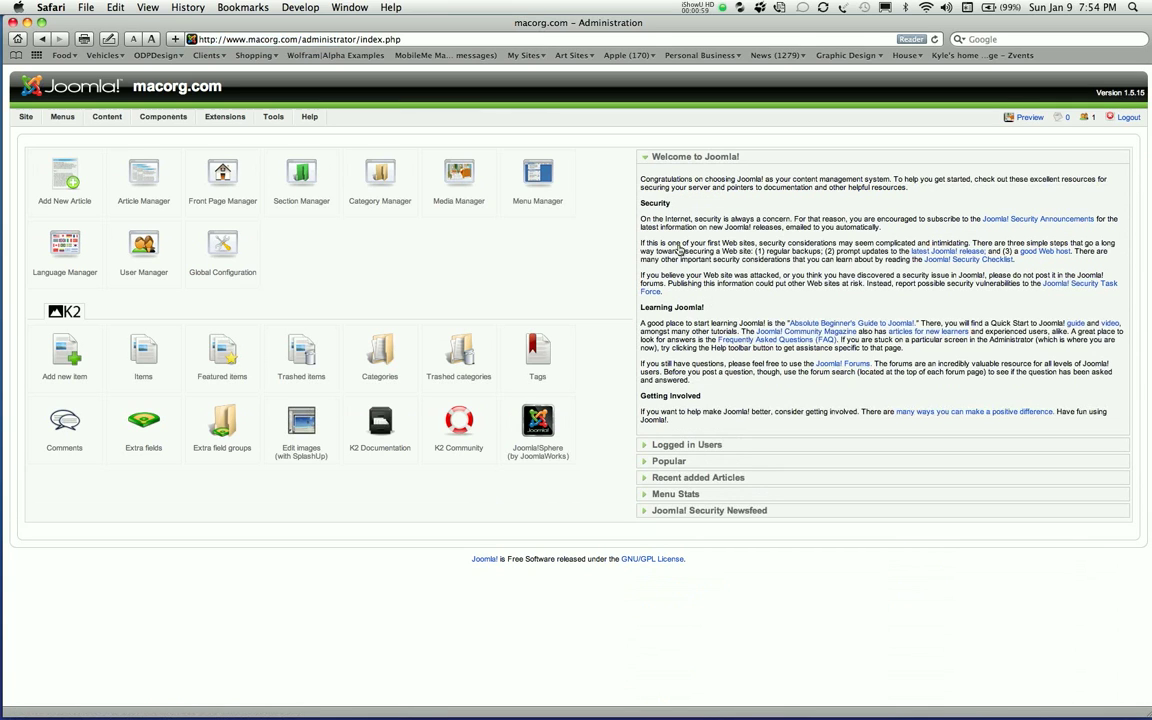
- Open the newsletters list of the AcyMailing component and start a new newsletter
{"action": "mouse_move", "coordinate": [16, 118]}
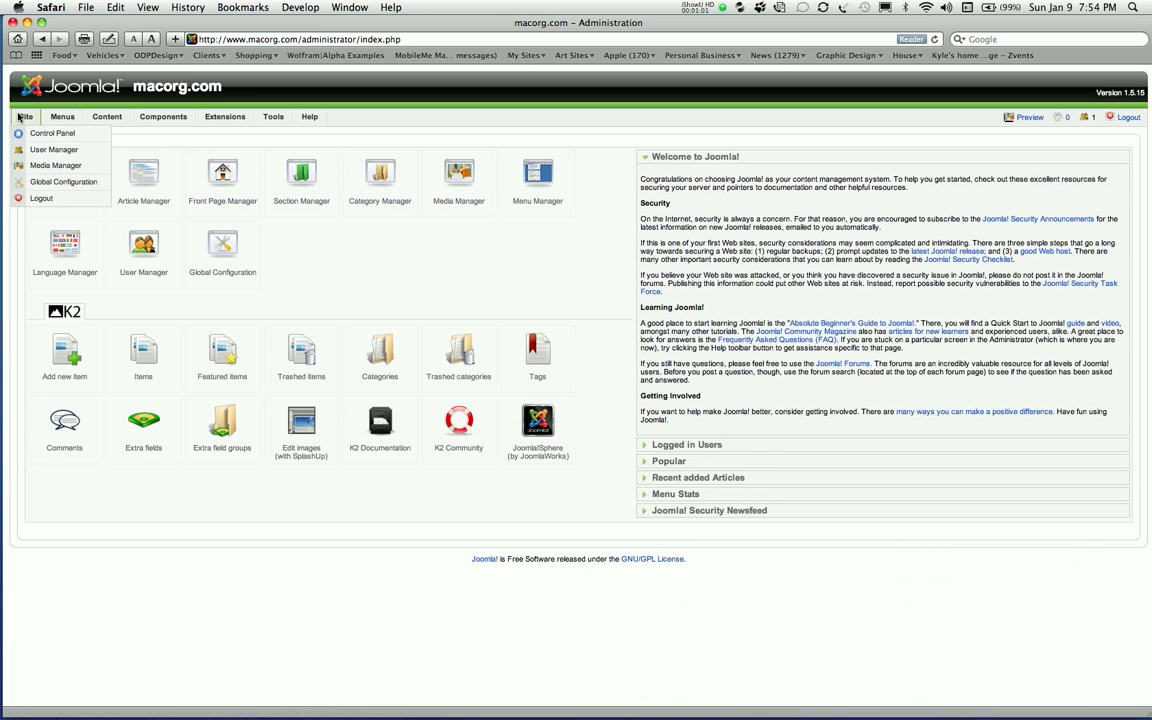
{"action": "mouse_move", "coordinate": [157, 121]}
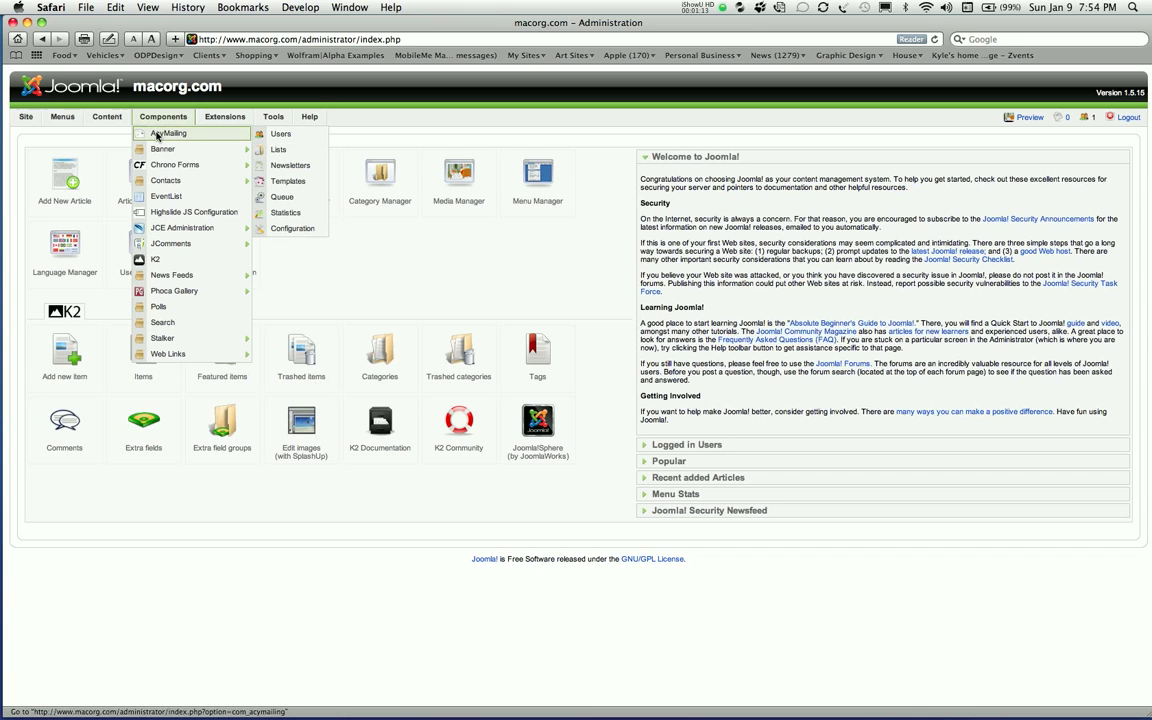
{"action": "left_click", "coordinate": [309, 166]}
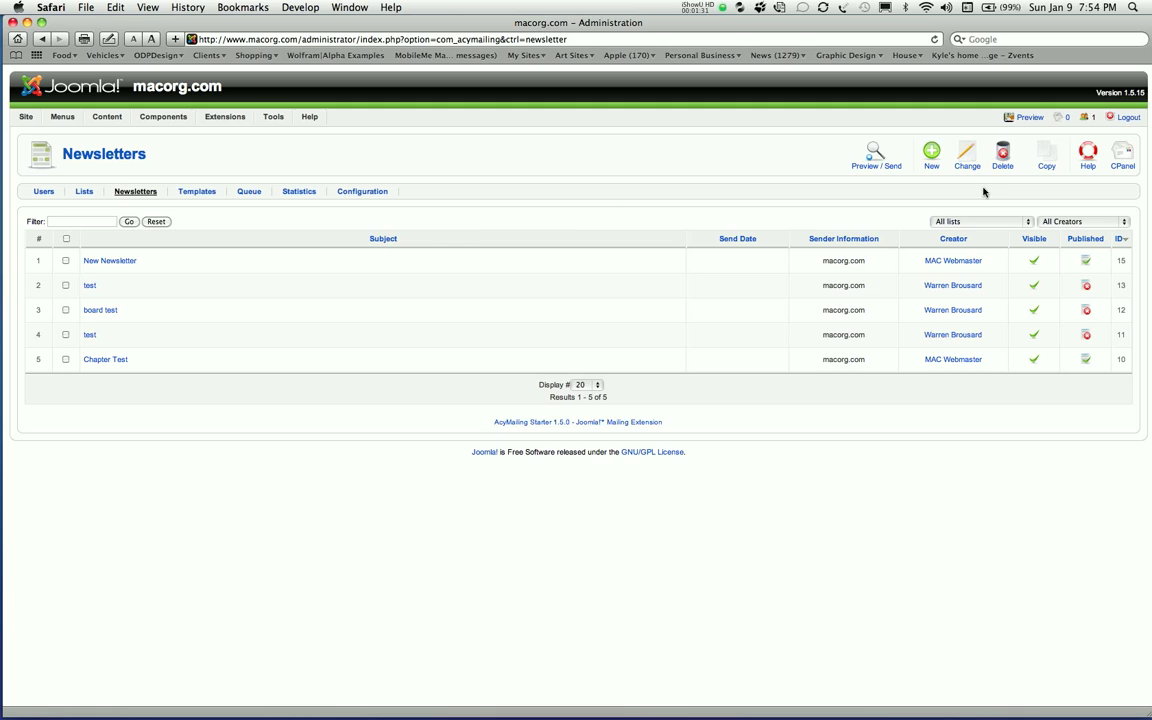
{"action": "left_click", "coordinate": [933, 155]}
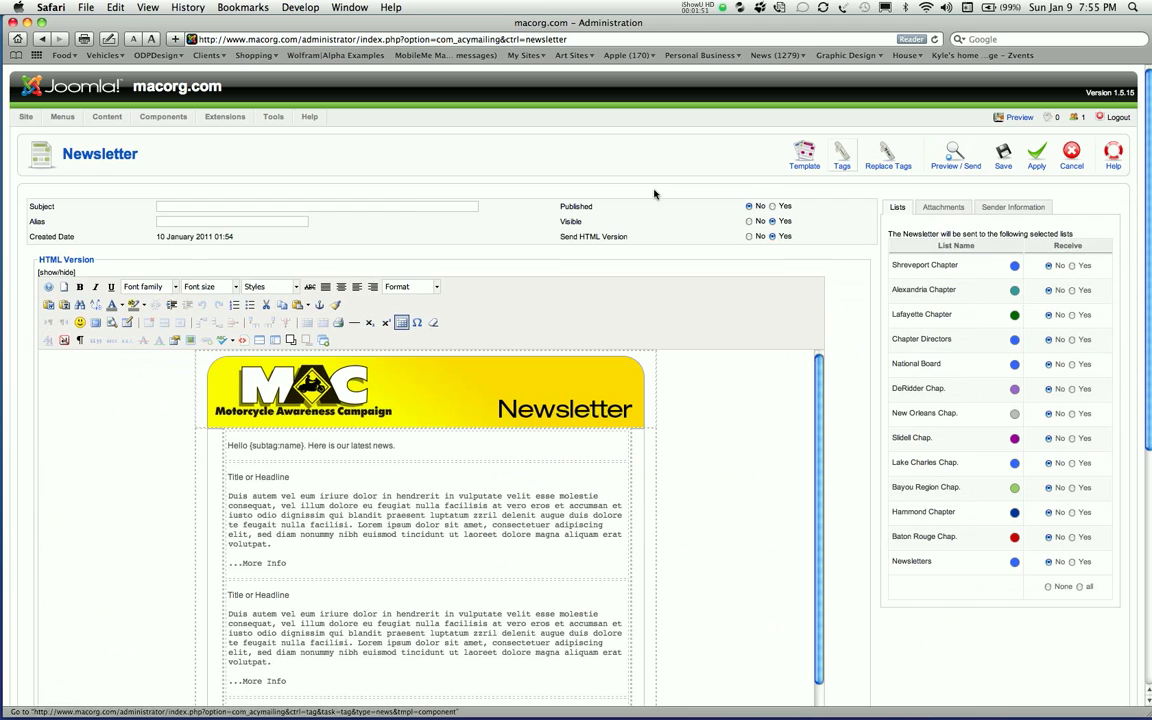
- Enter "This is a brand new newsletter" as the subject and set Published to Yes
{"action": "left_click", "coordinate": [408, 203]}
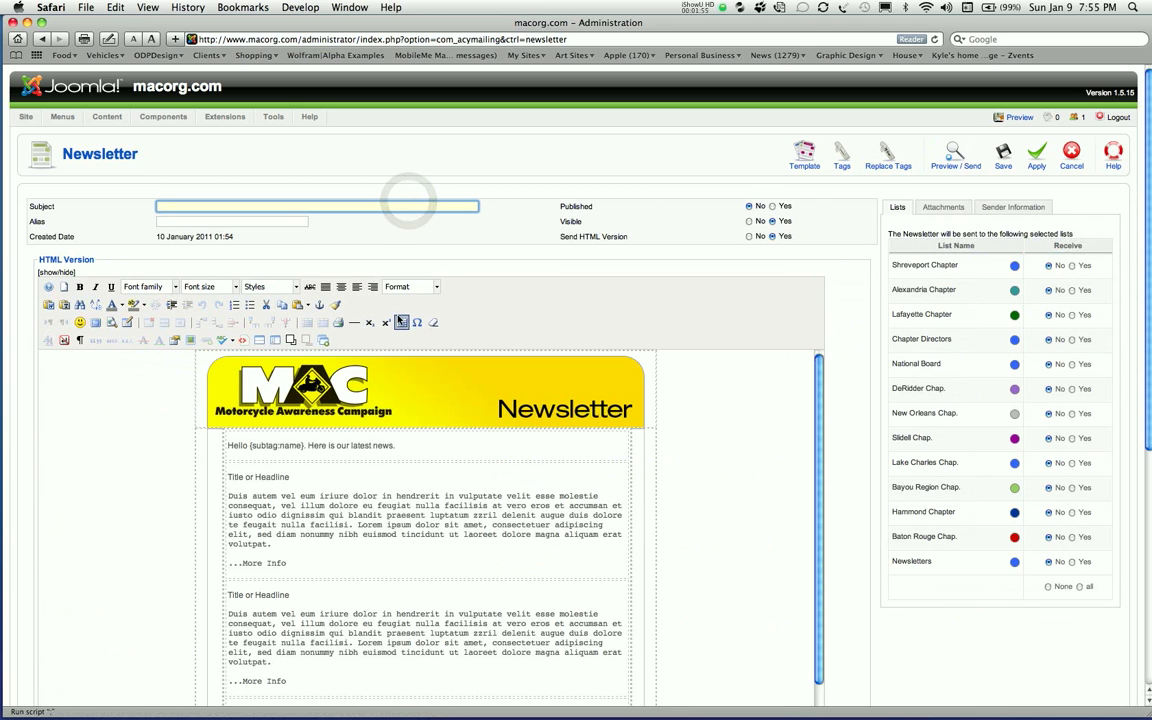
{"action": "type", "text": "This is"}
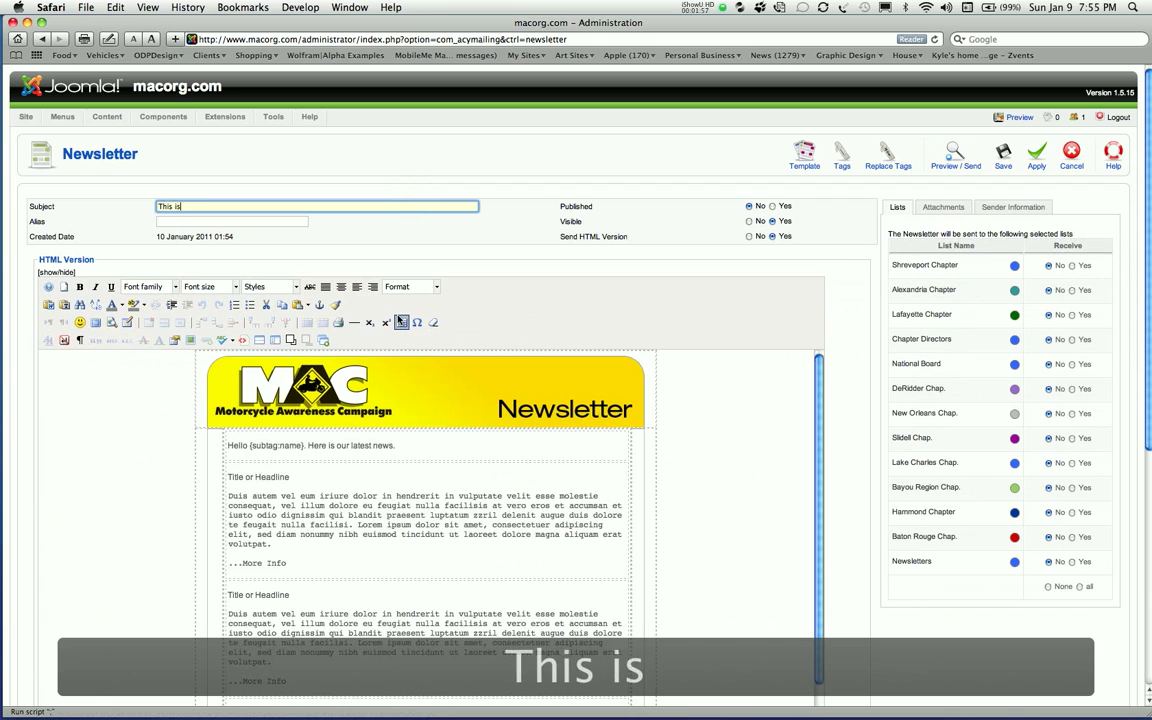
{"action": "type", "text": " a brand new"}
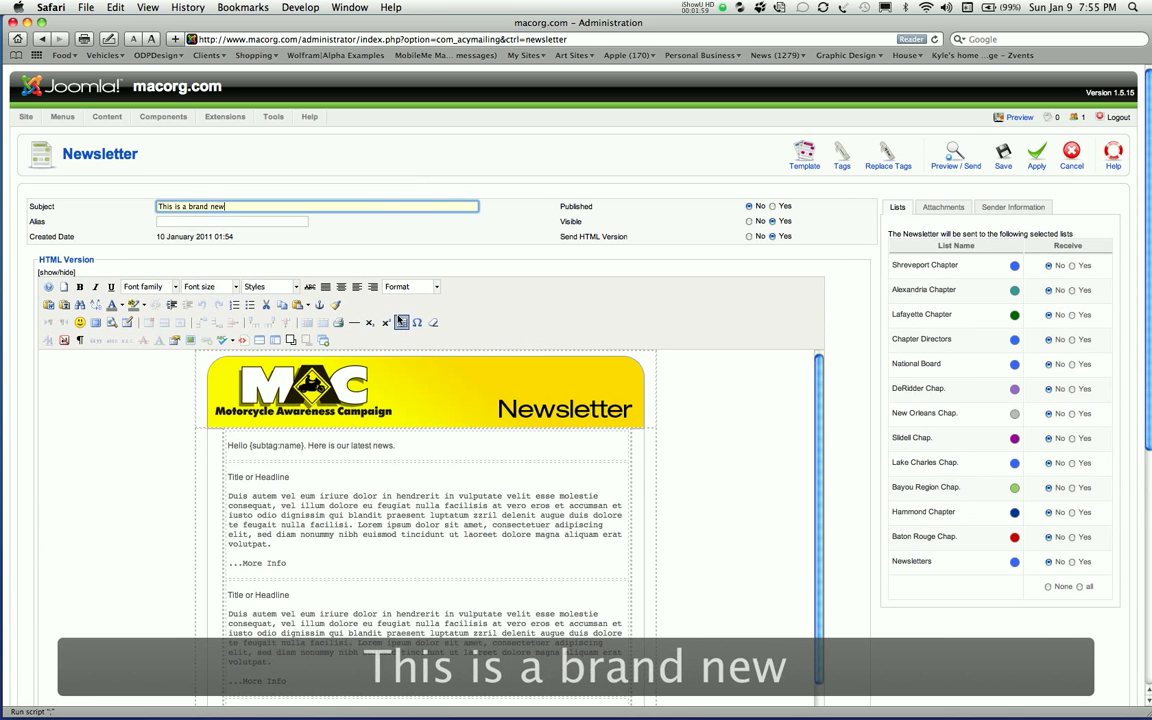
{"action": "type", "text": " newsletter"}
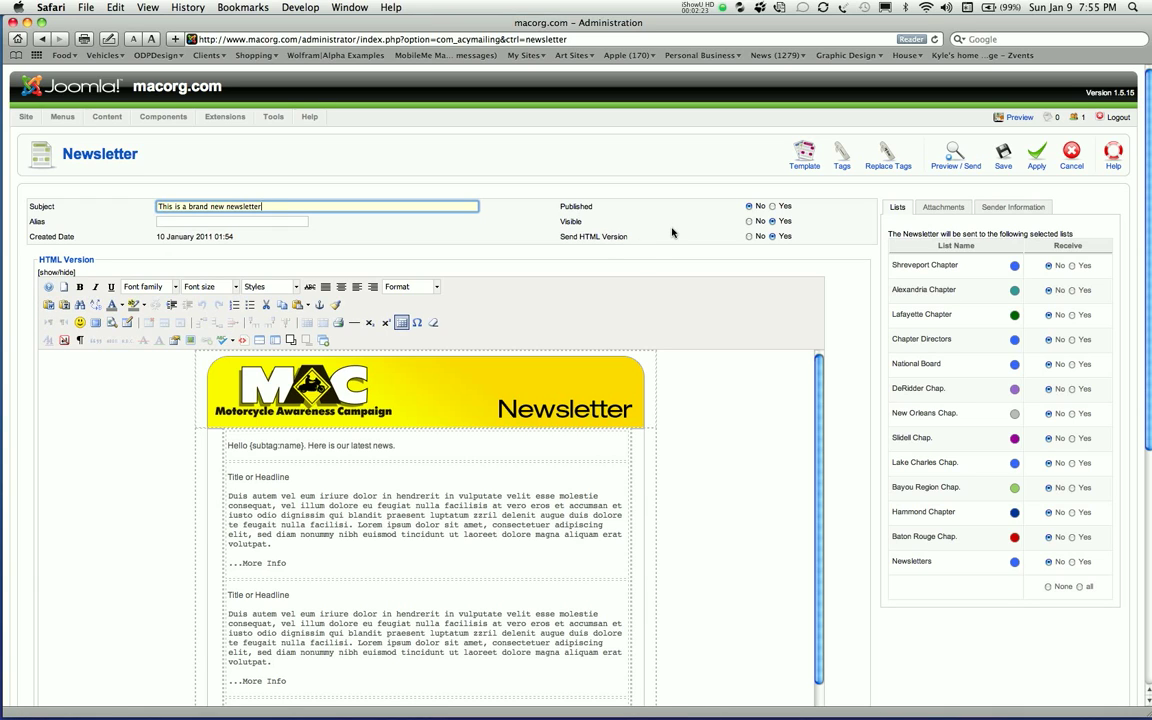
{"action": "left_click", "coordinate": [771, 207]}
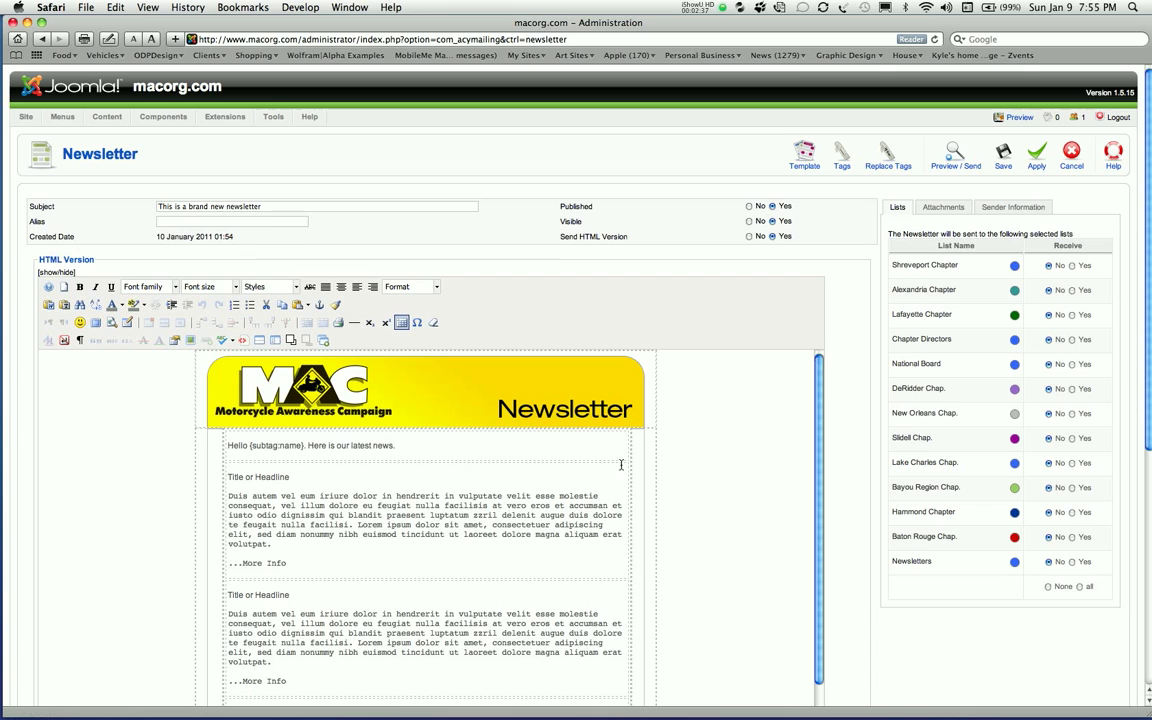
- Delete the placeholder text of the second and third article blocks in the newsletter body
{"action": "scroll", "coordinate": [688, 464], "scroll_direction": "down", "scroll_amount": 3}
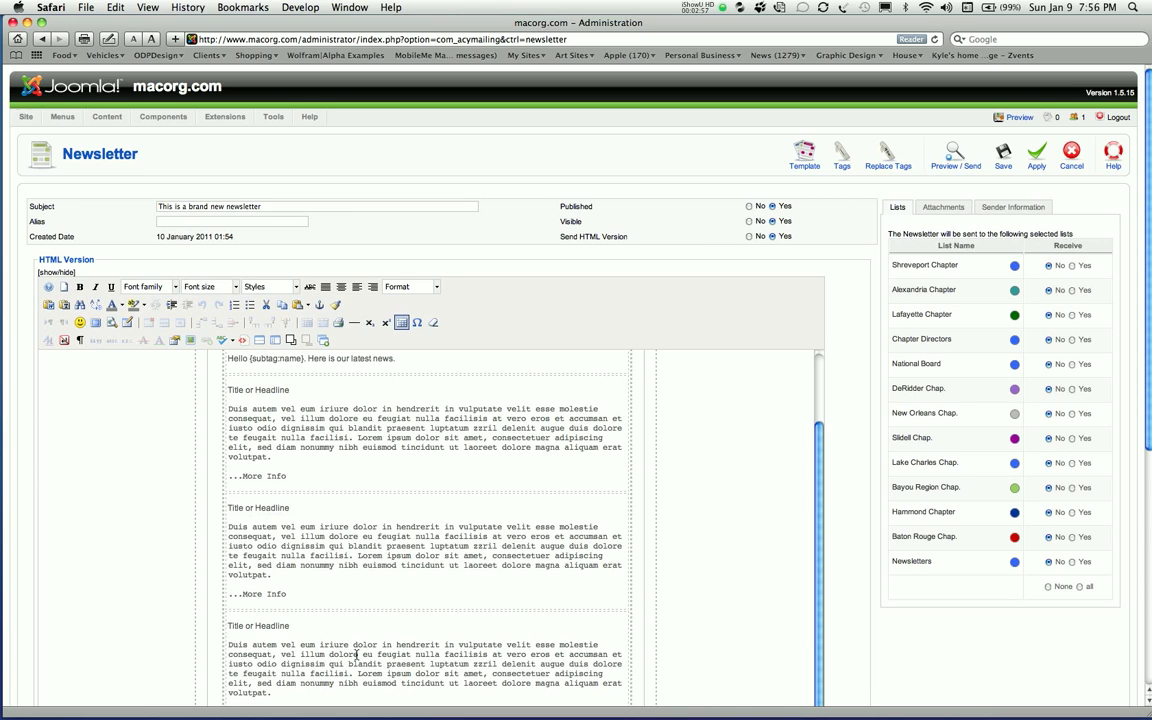
{"action": "mouse_move", "coordinate": [227, 507]}
{"action": "left_mouse_down"}
{"action": "mouse_move", "coordinate": [321, 584]}
{"action": "mouse_move", "coordinate": [228, 594]}
{"action": "mouse_move", "coordinate": [227, 507]}
{"action": "left_mouse_up"}
{"action": "left_click", "coordinate": [297, 595]}
{"action": "key", "text": "Delete"}
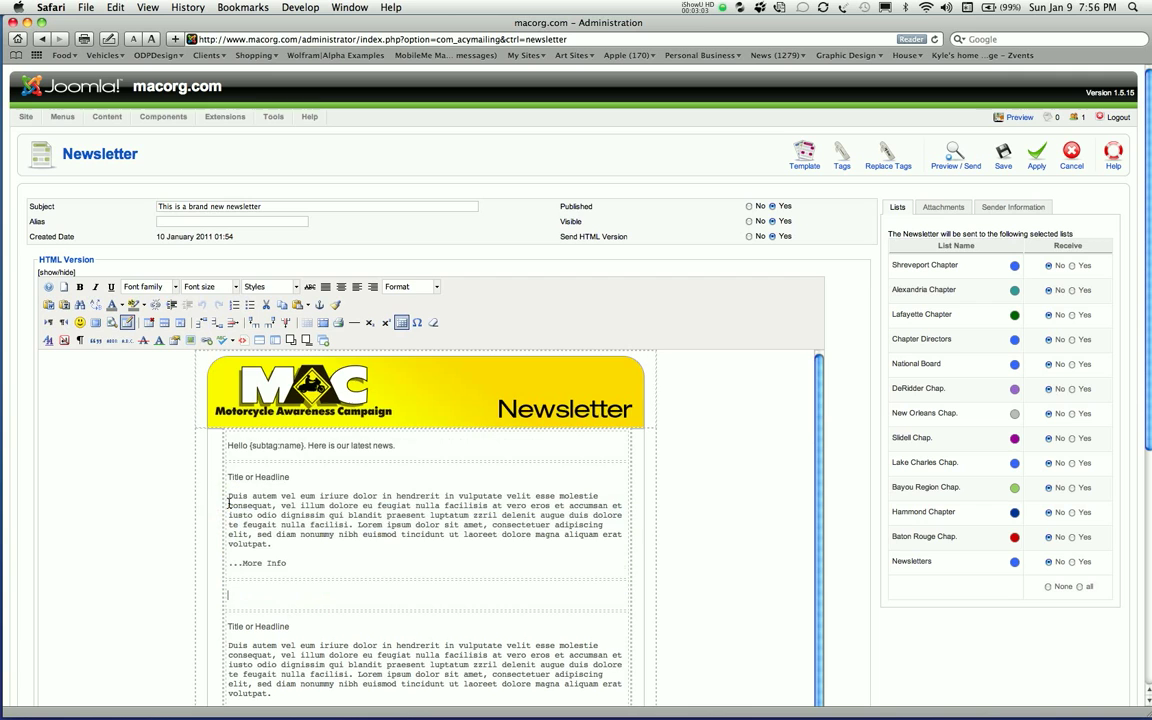
{"action": "scroll", "coordinate": [306, 540], "scroll_direction": "down", "scroll_amount": 1}
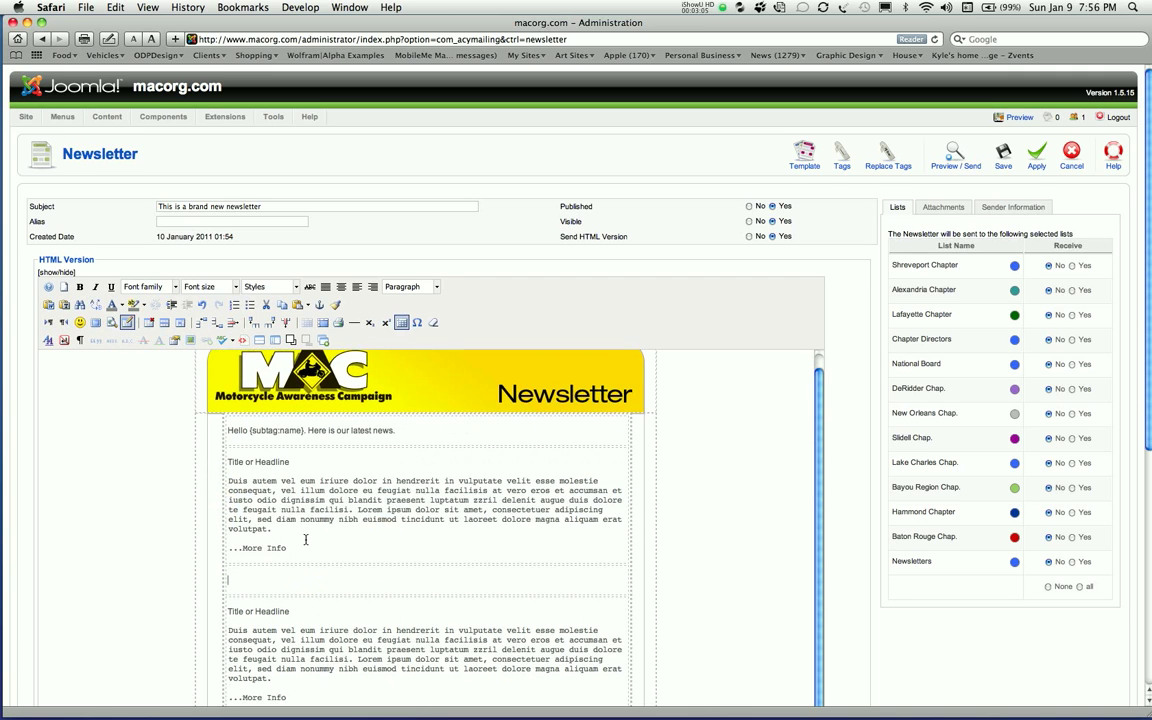
{"action": "scroll", "coordinate": [306, 540], "scroll_direction": "down", "scroll_amount": 2}
{"action": "left_click_drag", "start_coordinate": [289, 644], "coordinate": [228, 558]}
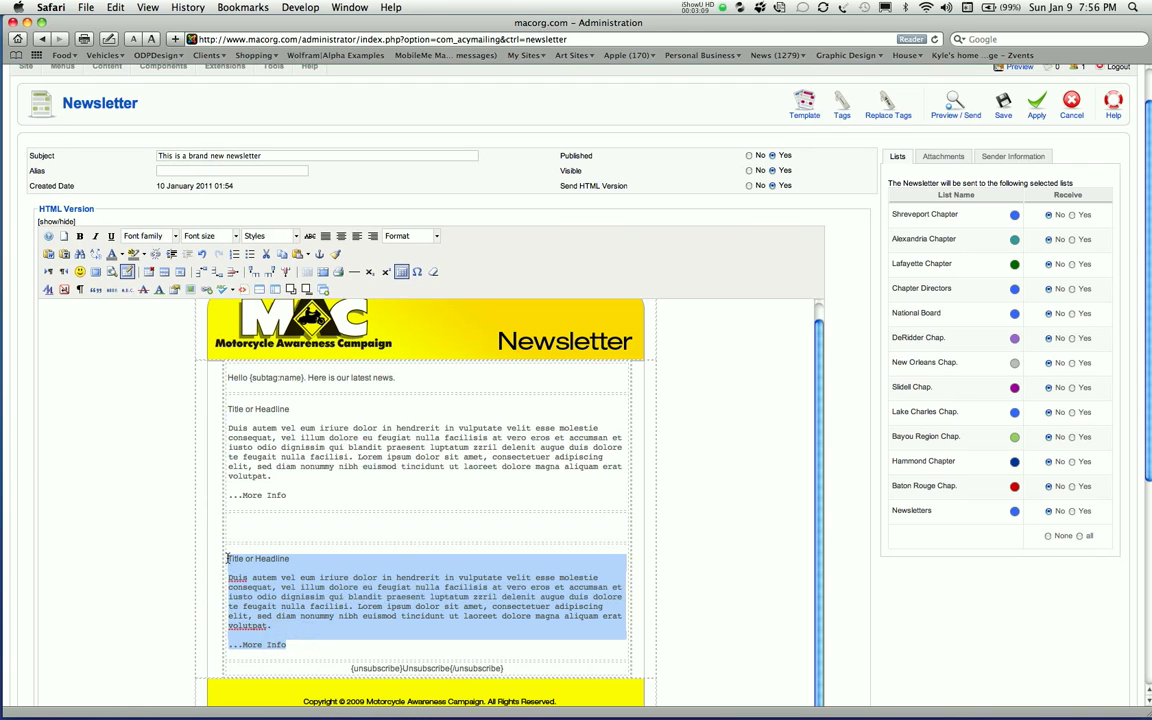
{"action": "key", "text": "Delete"}
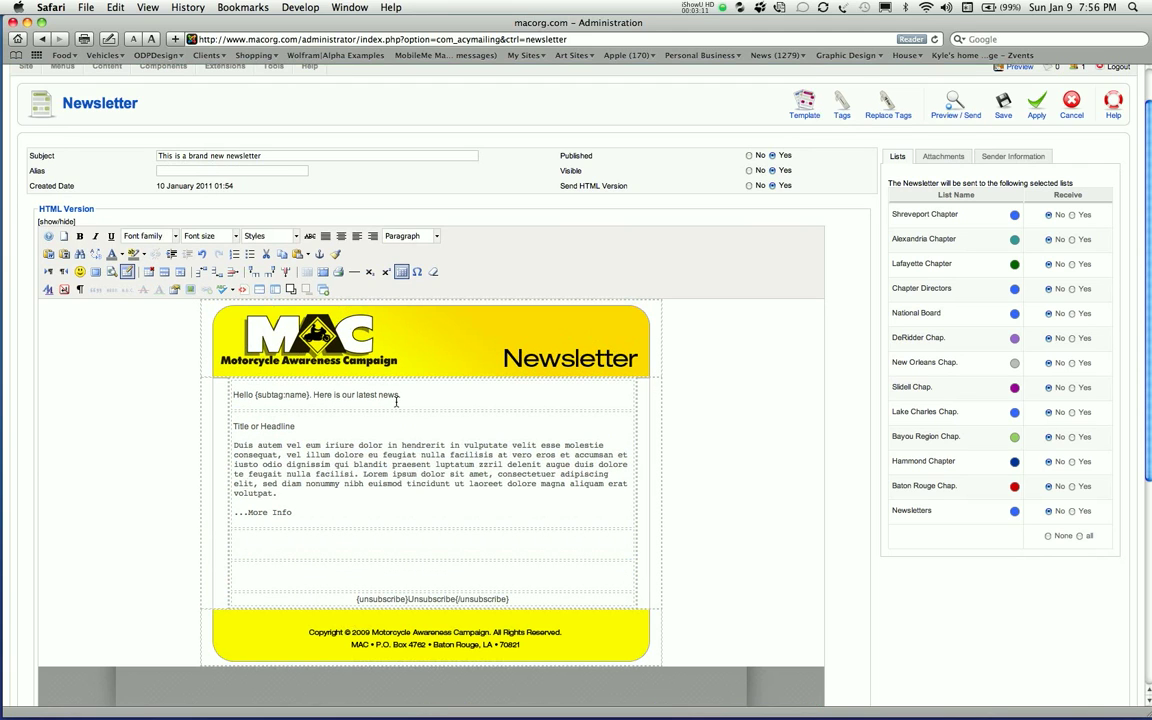
- Replace the greeting line under the newsletter banner with "Title of Newletter"
{"action": "left_click_drag", "start_coordinate": [408, 395], "coordinate": [251, 397]}
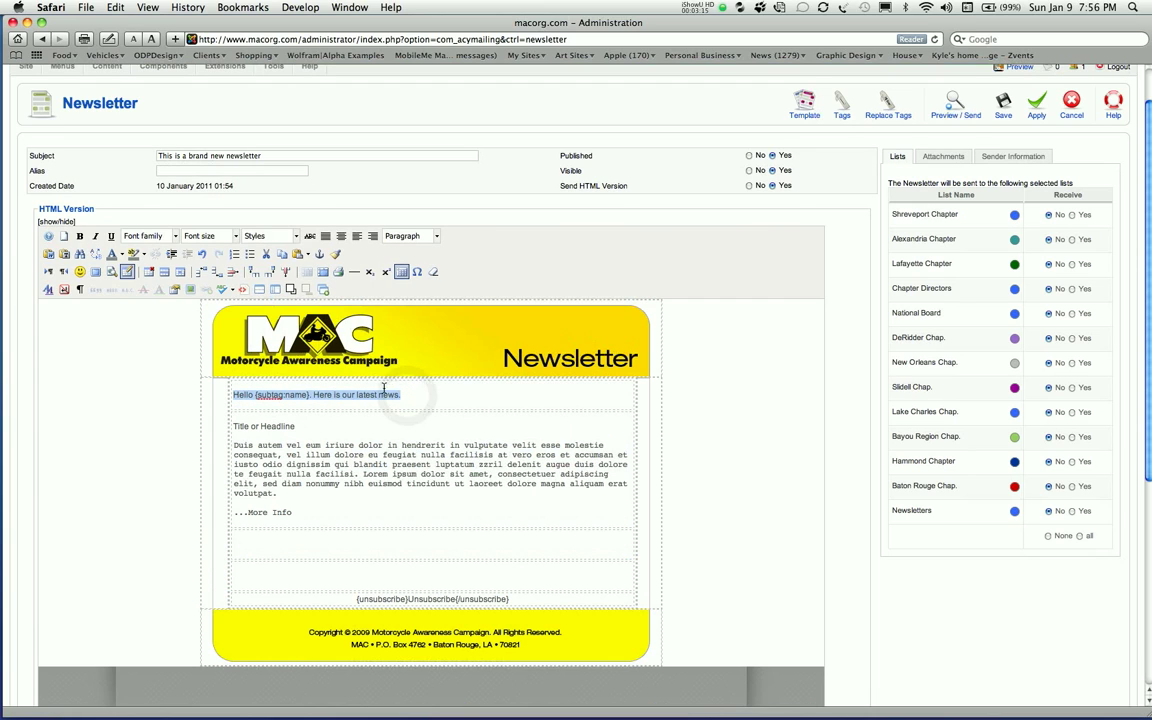
{"action": "left_click", "coordinate": [406, 394]}
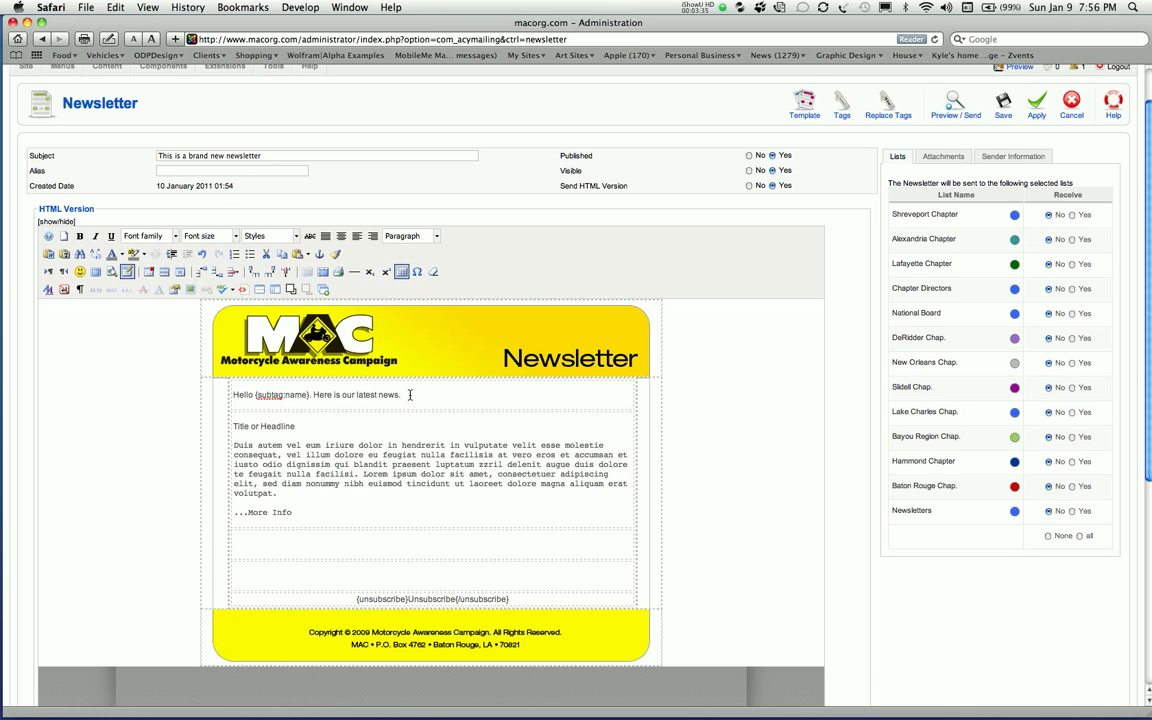
{"action": "left_click_drag", "start_coordinate": [409, 395], "coordinate": [234, 395]}
{"action": "type", "text": "Title fo"}
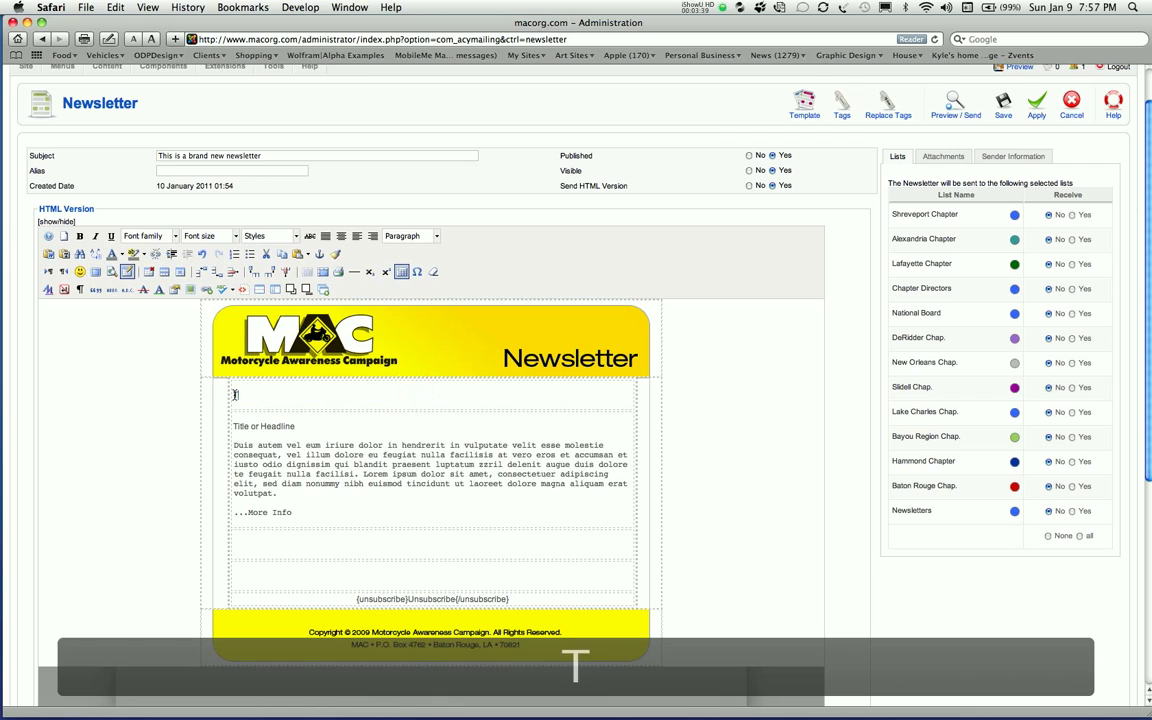
{"action": "key", "text": "BackSpace"}
{"action": "key", "text": "BackSpace"}
{"action": "type", "text": "of Newsletter"}
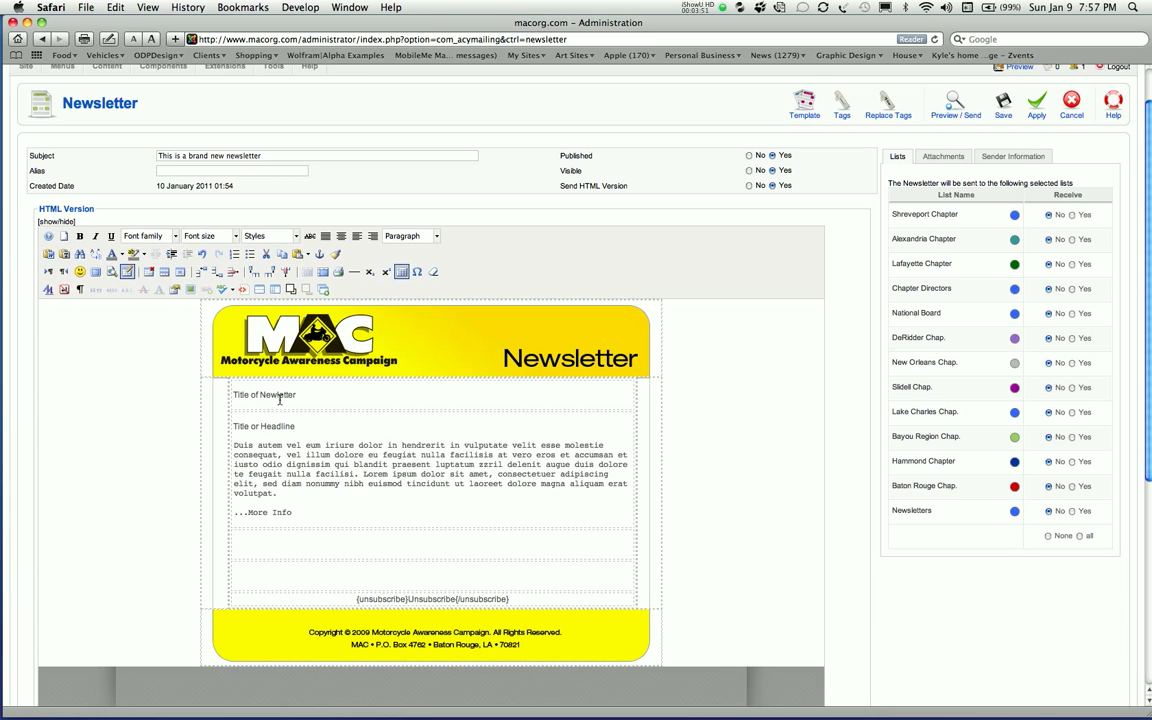
- Correct the spelling of the last word in the title line to "Newsletter"
{"action": "left_click_drag", "start_coordinate": [300, 395], "coordinate": [235, 396]}
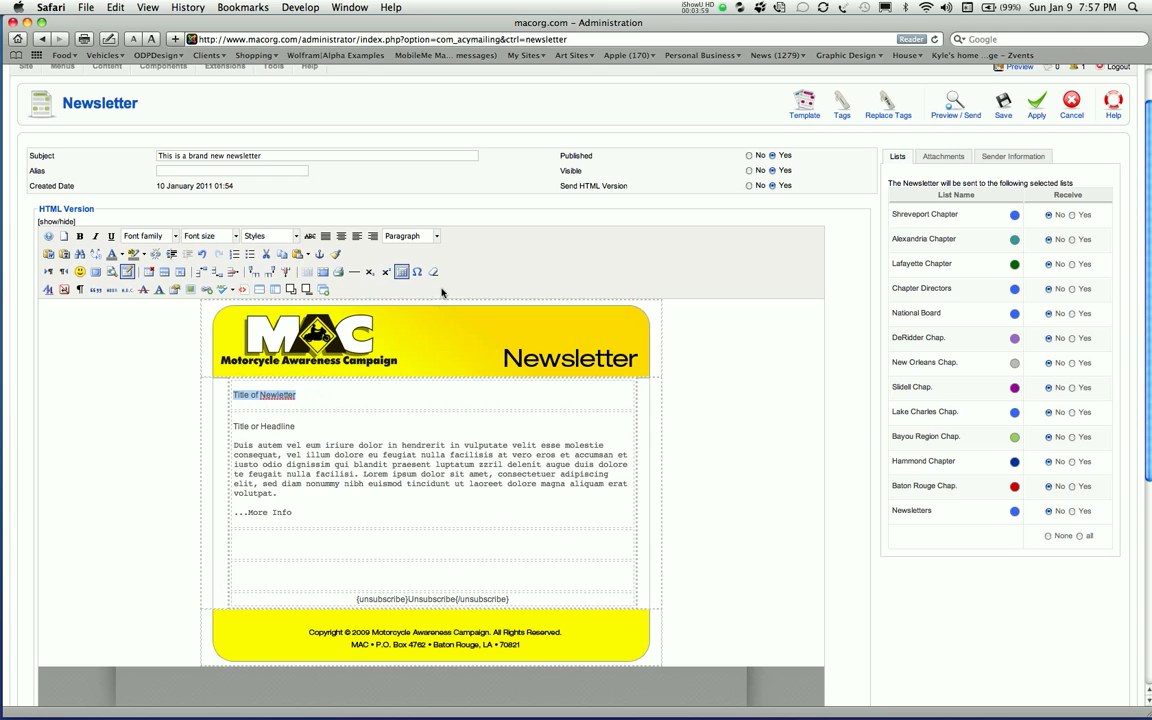
{"action": "left_click", "coordinate": [275, 397]}
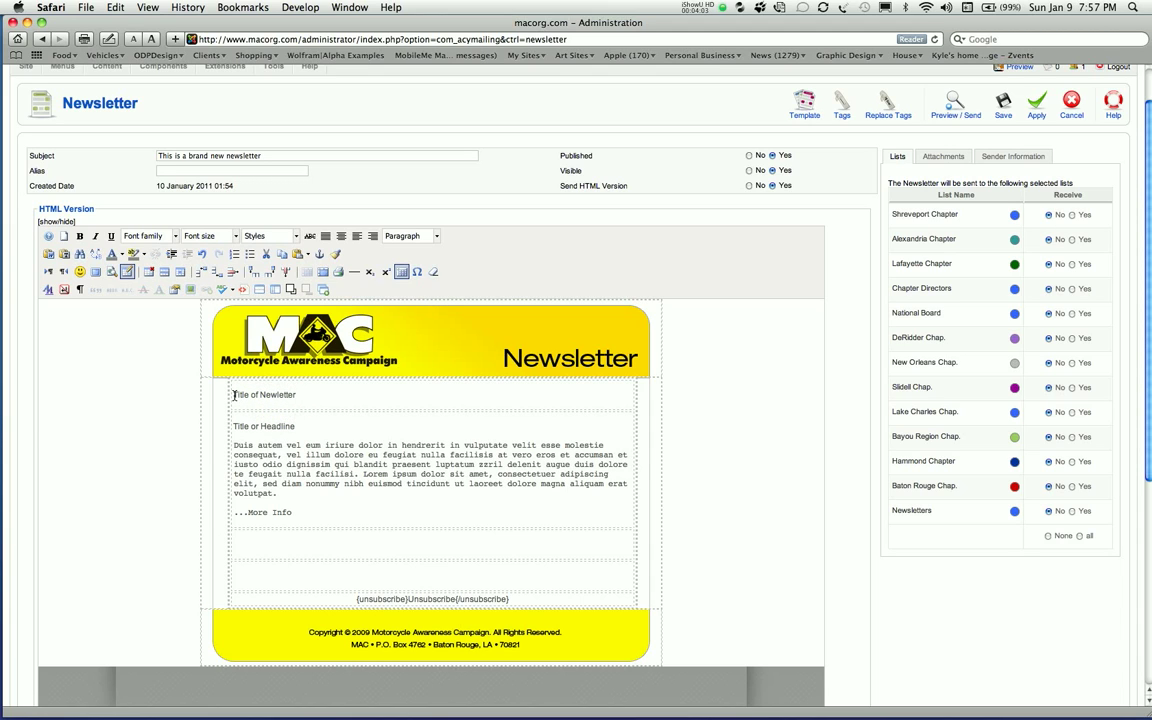
{"action": "left_click_drag", "start_coordinate": [234, 396], "coordinate": [295, 397]}
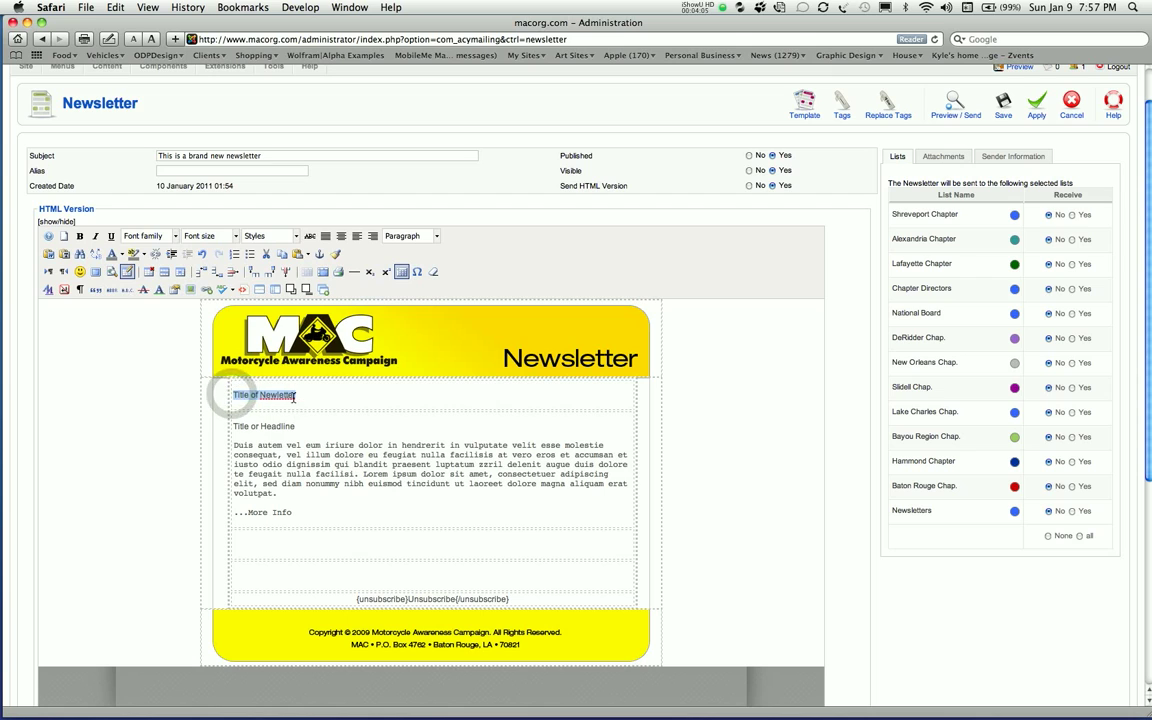
{"action": "left_click", "coordinate": [295, 397]}
{"action": "left_click", "coordinate": [274, 396]}
{"action": "type", "text": "s"}
{"action": "triple_click", "coordinate": [330, 397]}
{"action": "left_click", "coordinate": [330, 396]}
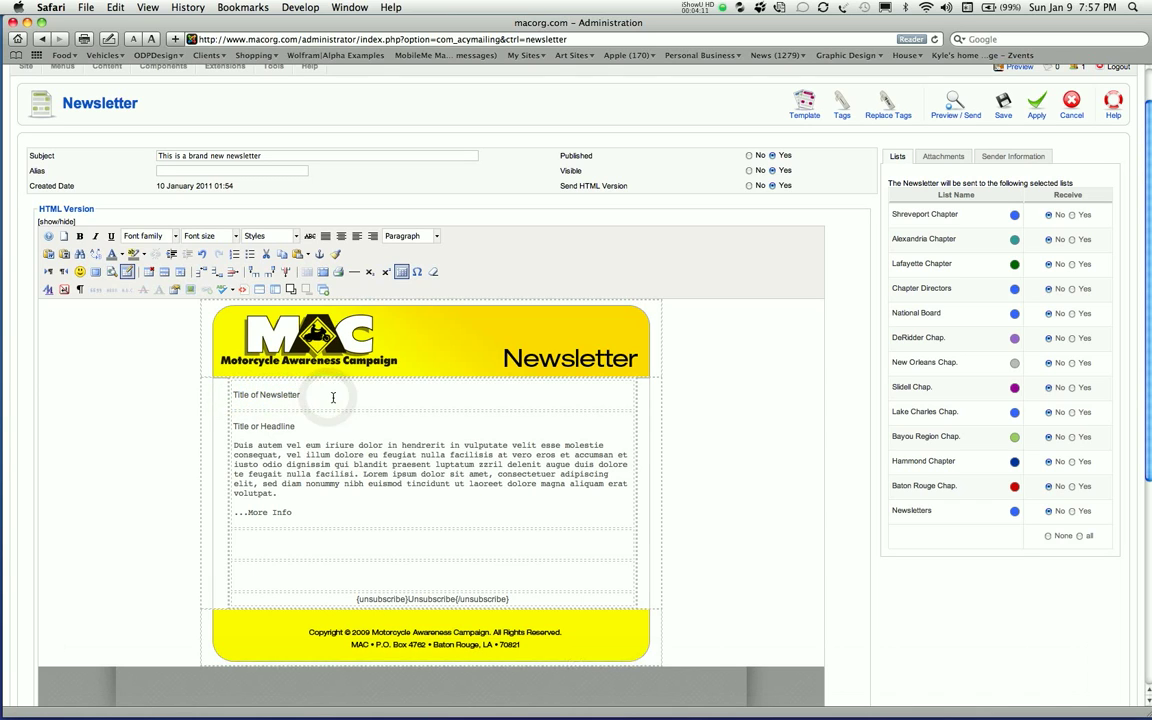
- Format the "Title of Newsletter" line as Heading 1
{"action": "left_click_drag", "start_coordinate": [301, 395], "coordinate": [271, 355]}
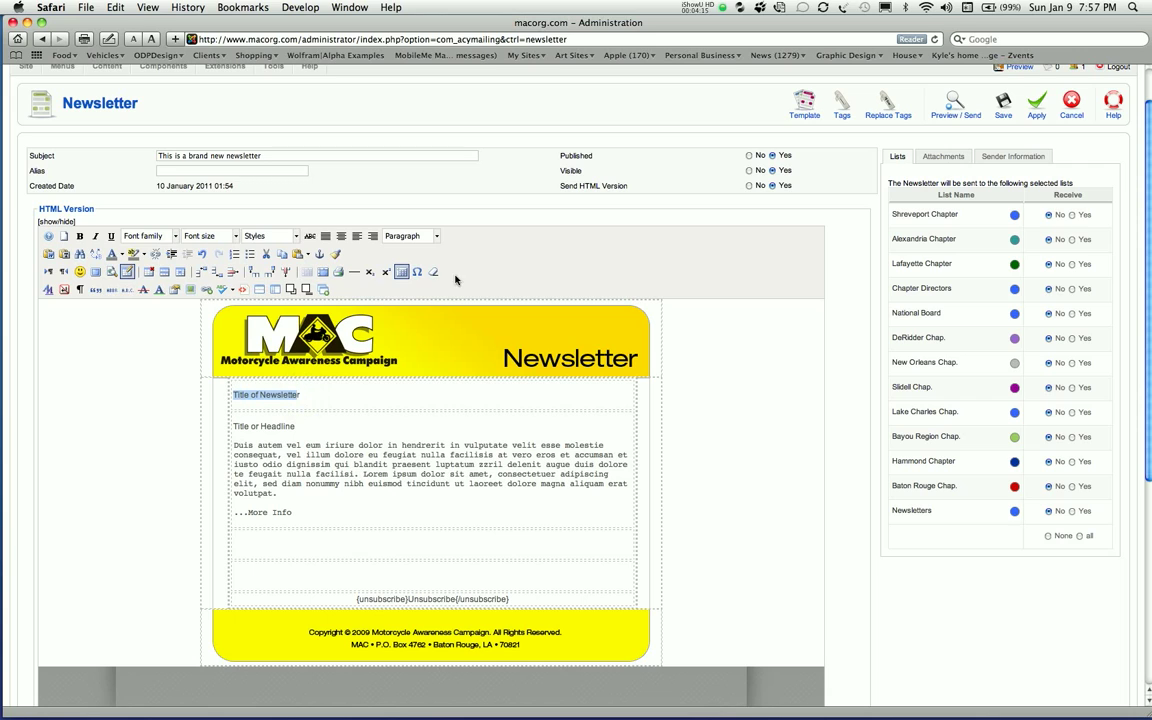
{"action": "left_click", "coordinate": [437, 236]}
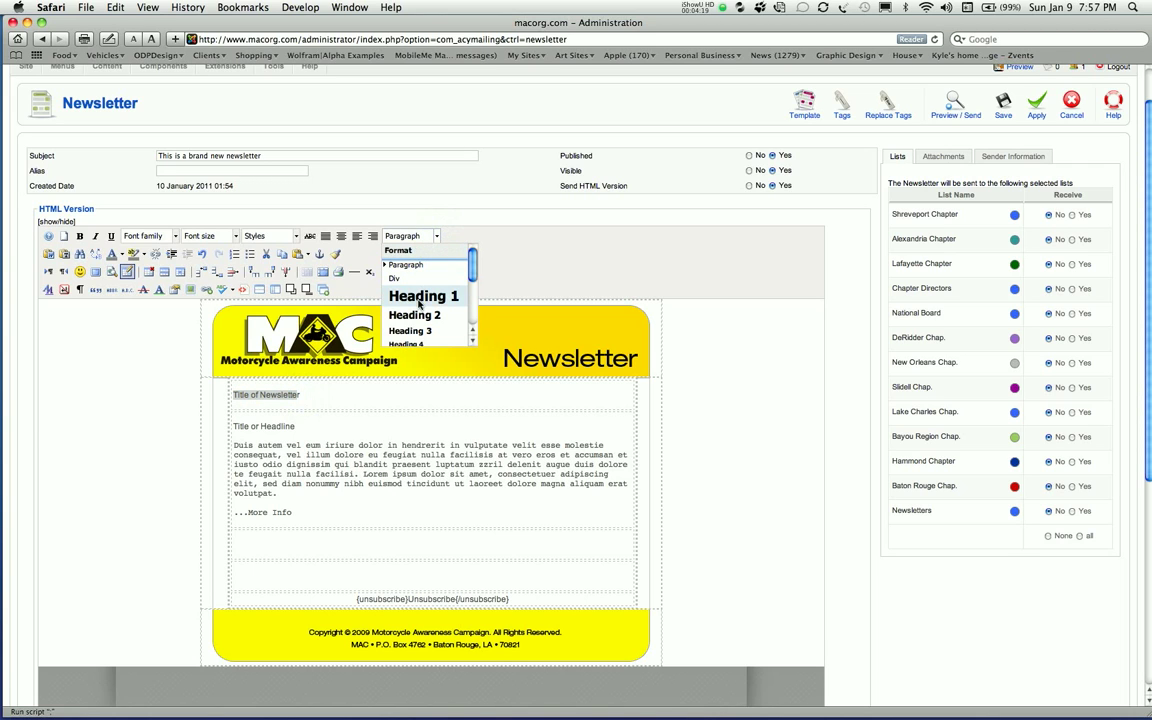
{"action": "left_click", "coordinate": [419, 298]}
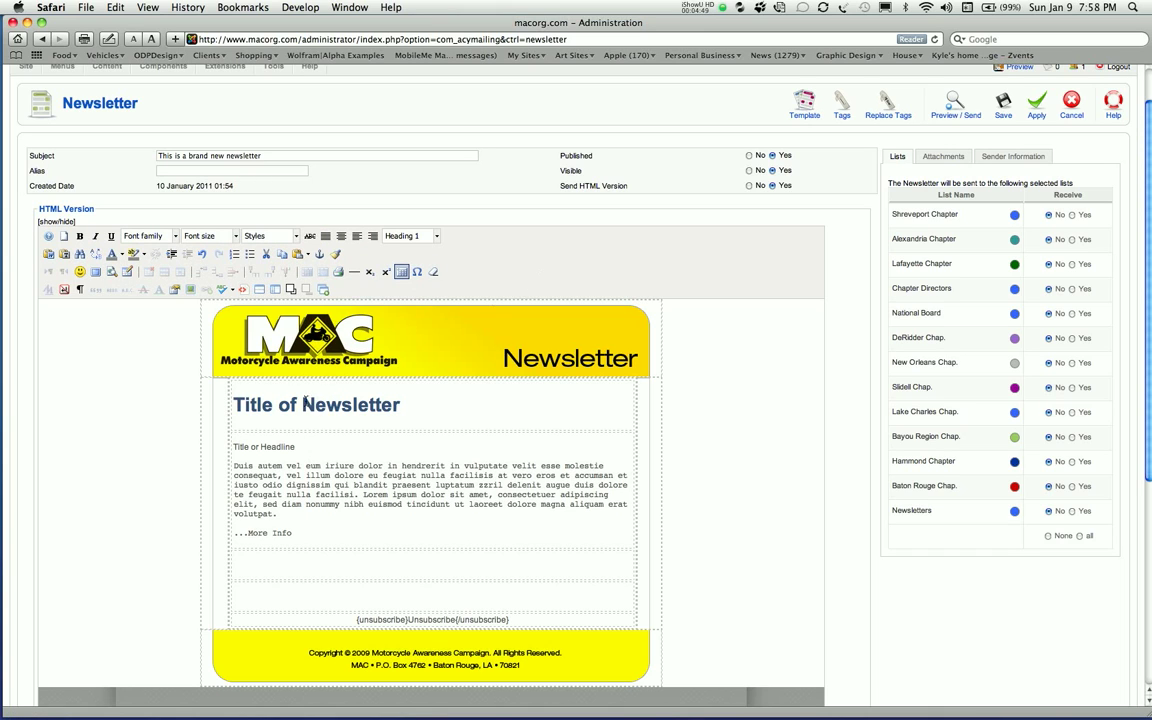
- Replace the placeholder paragraph under "Title or Headline" with "This is a test."
{"action": "left_click_drag", "start_coordinate": [232, 465], "coordinate": [281, 515]}
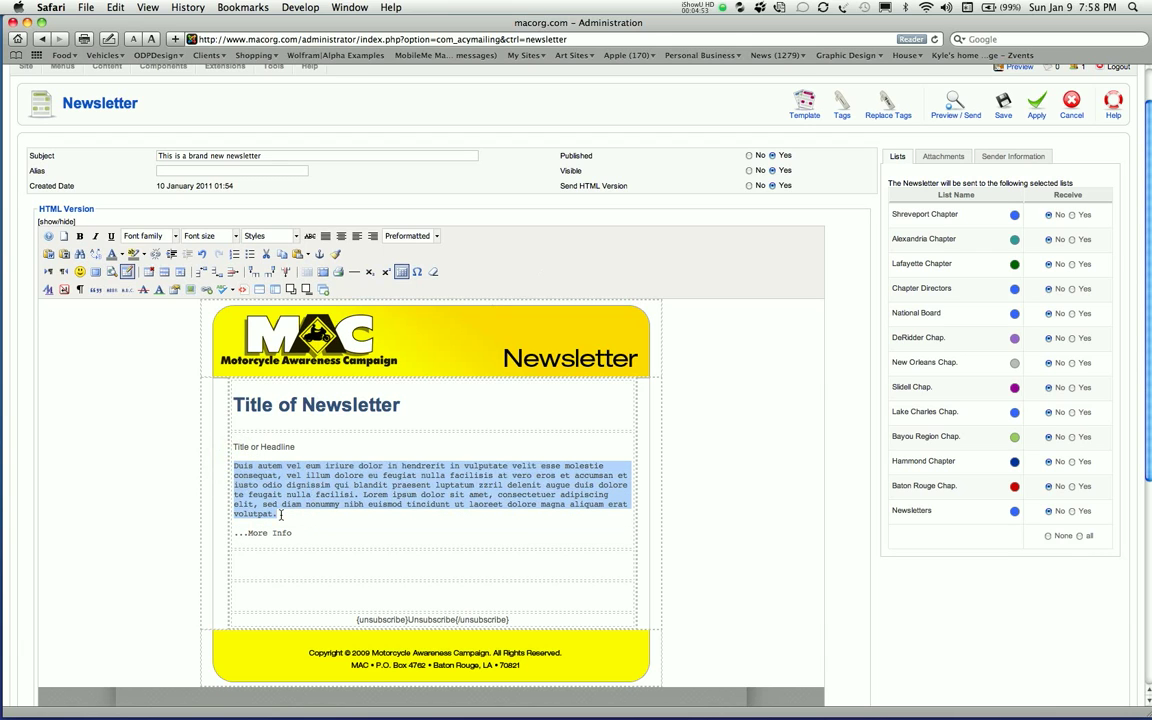
{"action": "type", "text": "This is a "}
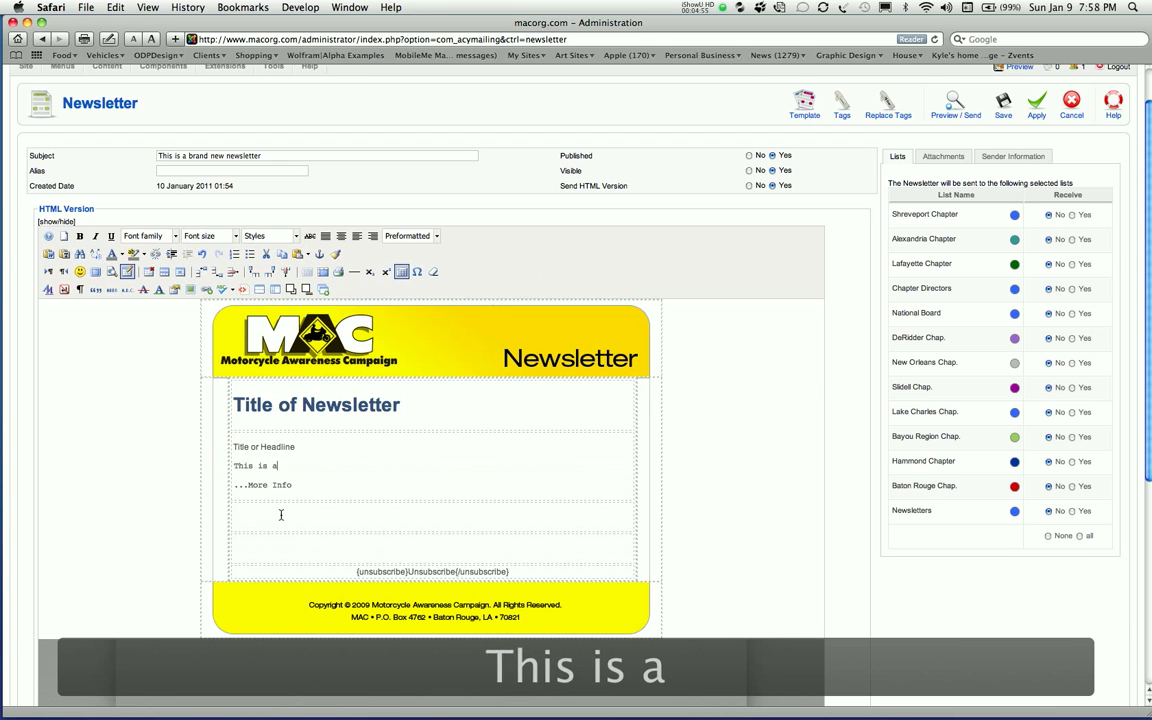
{"action": "type", "text": "teee"}
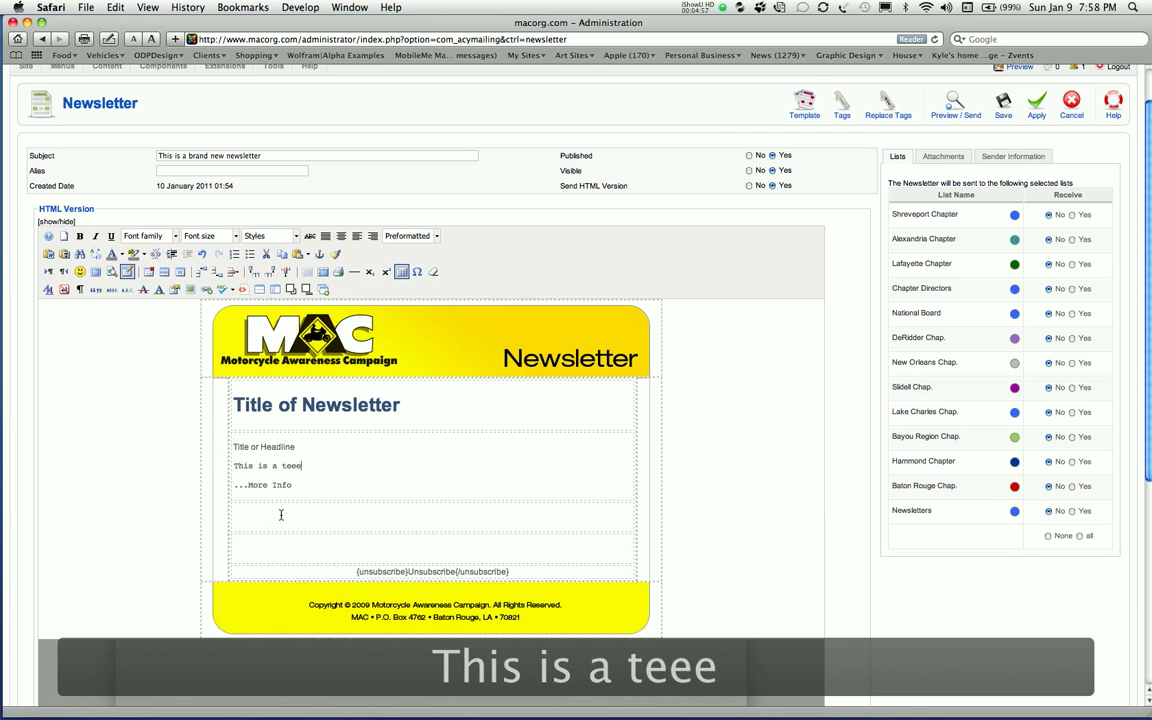
{"action": "type", "text": "st"}
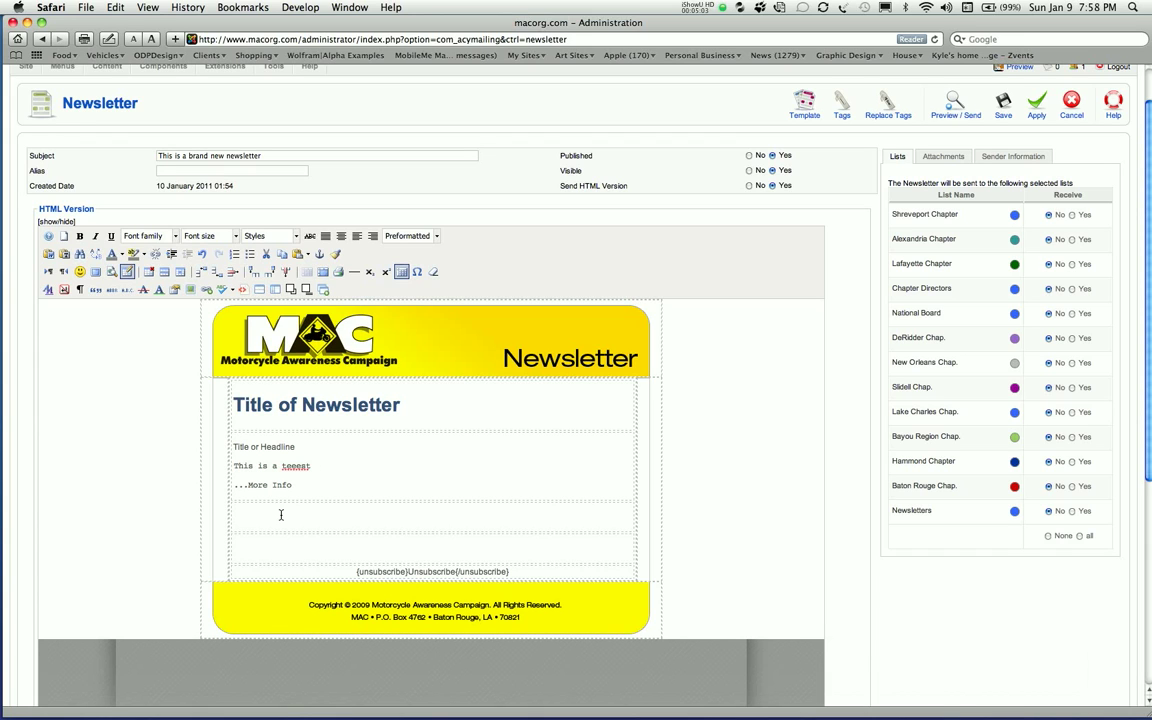
{"action": "key", "text": "BackSpace"}
{"action": "key", "text": "BackSpace"}
{"action": "type", "text": "st"}
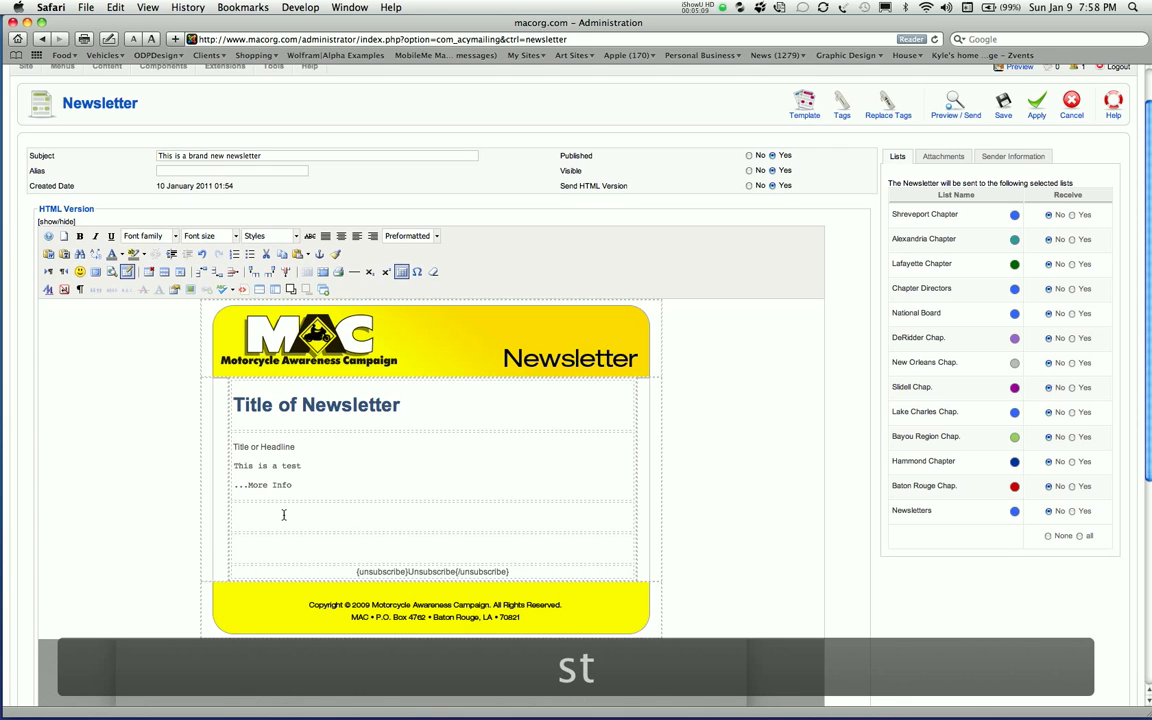
{"action": "type", "text": "."}
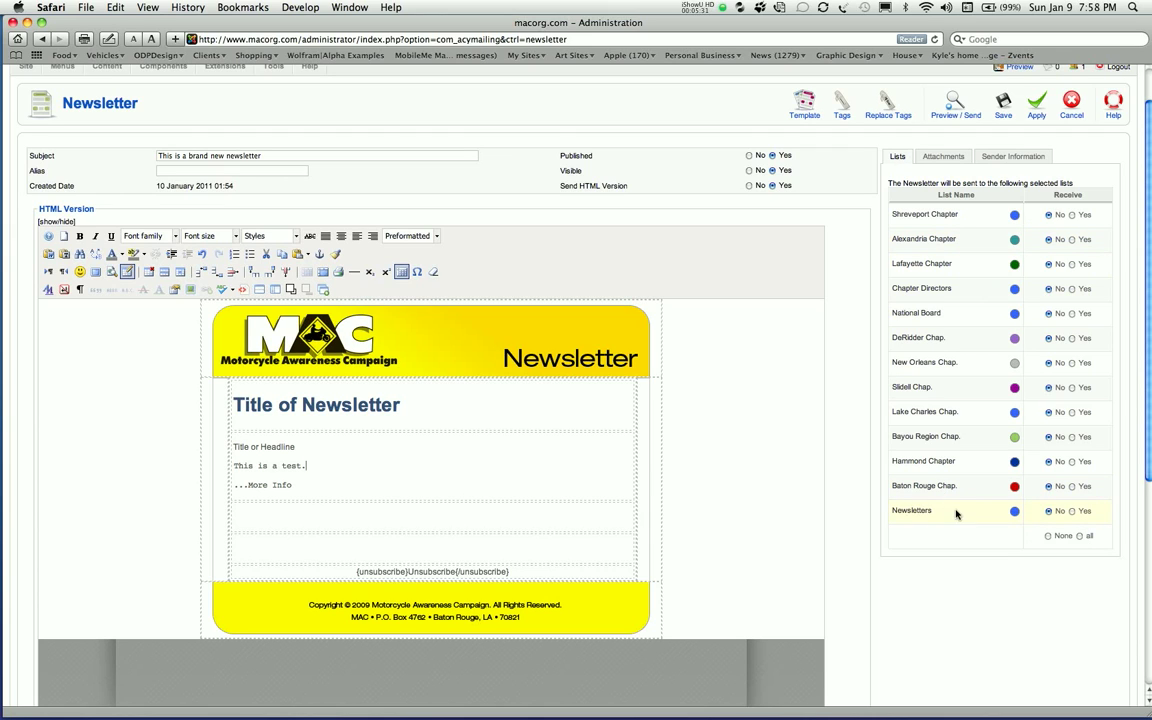
- Set Chapter Directors as the only receiving list and save the newsletter into its send preview
{"action": "mouse_move", "coordinate": [927, 511]}
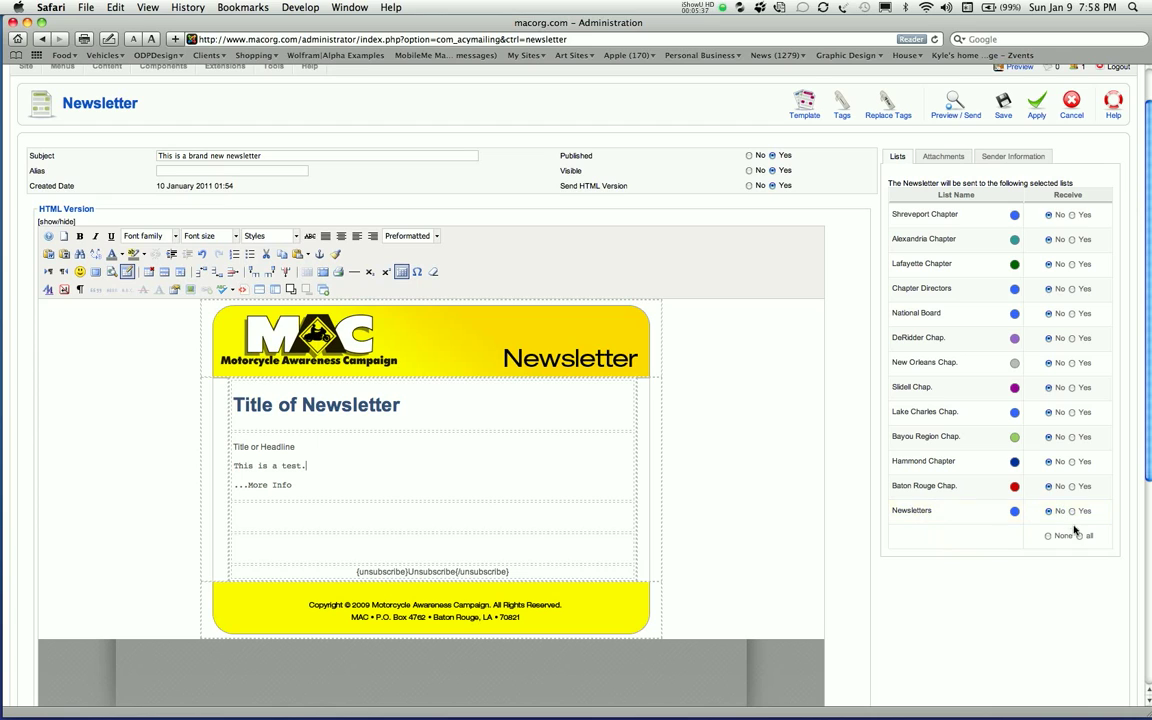
{"action": "left_click", "coordinate": [1079, 537]}
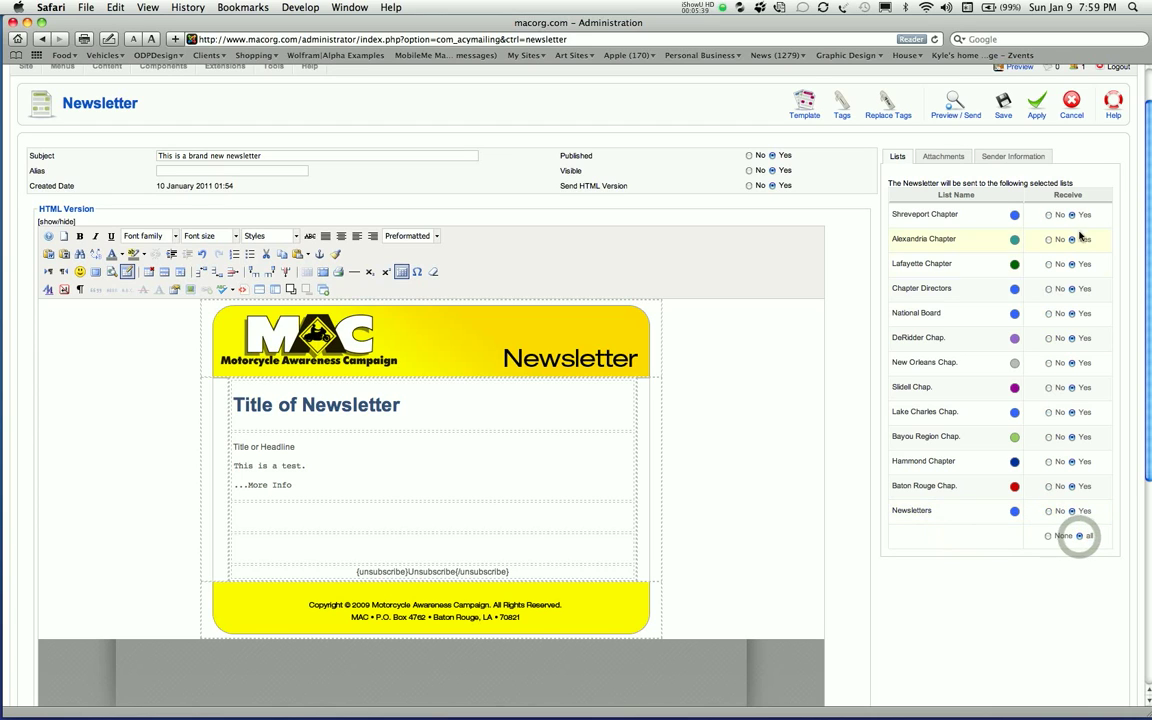
{"action": "left_click", "coordinate": [1047, 537]}
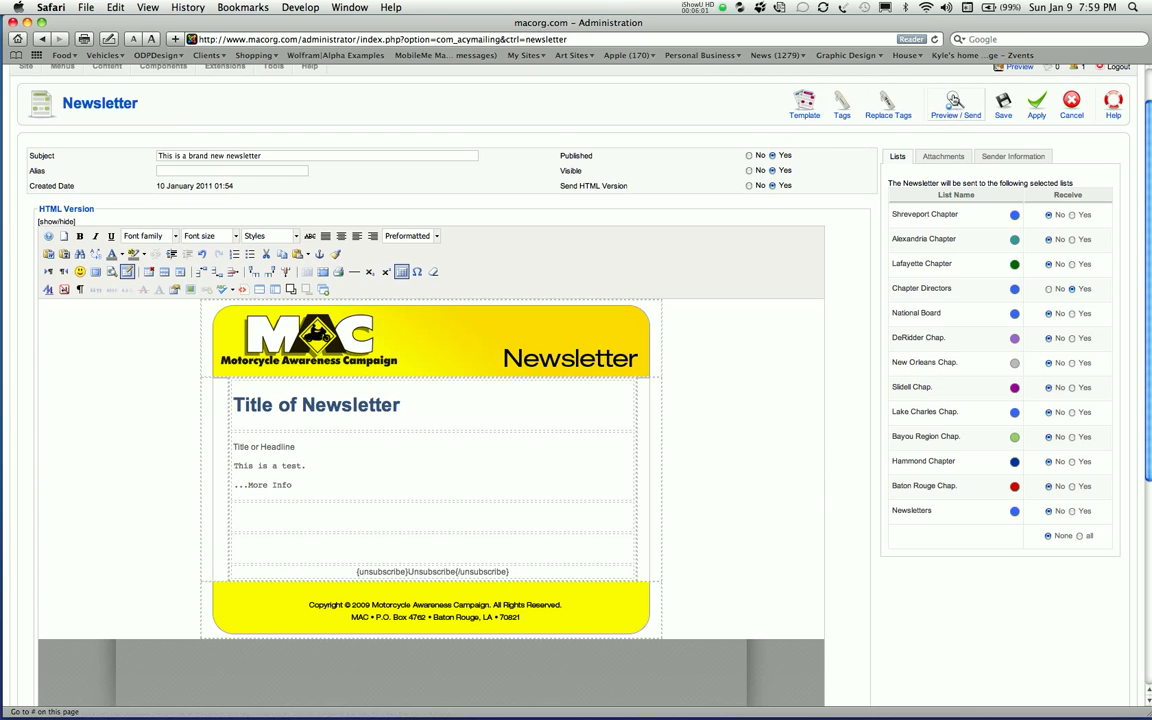
{"action": "left_click", "coordinate": [950, 101]}
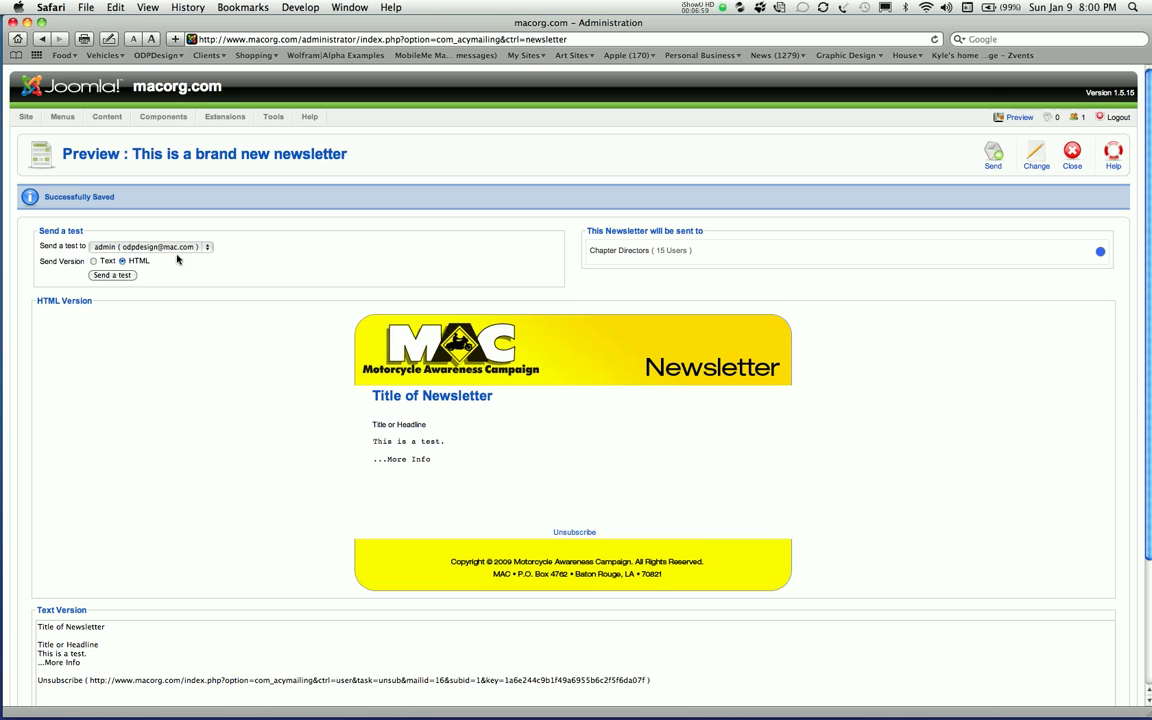
- Set the recipient of the test send to Other
{"action": "left_click", "coordinate": [206, 247]}
{"action": "left_click", "coordinate": [206, 247]}
{"action": "left_click", "coordinate": [206, 247]}
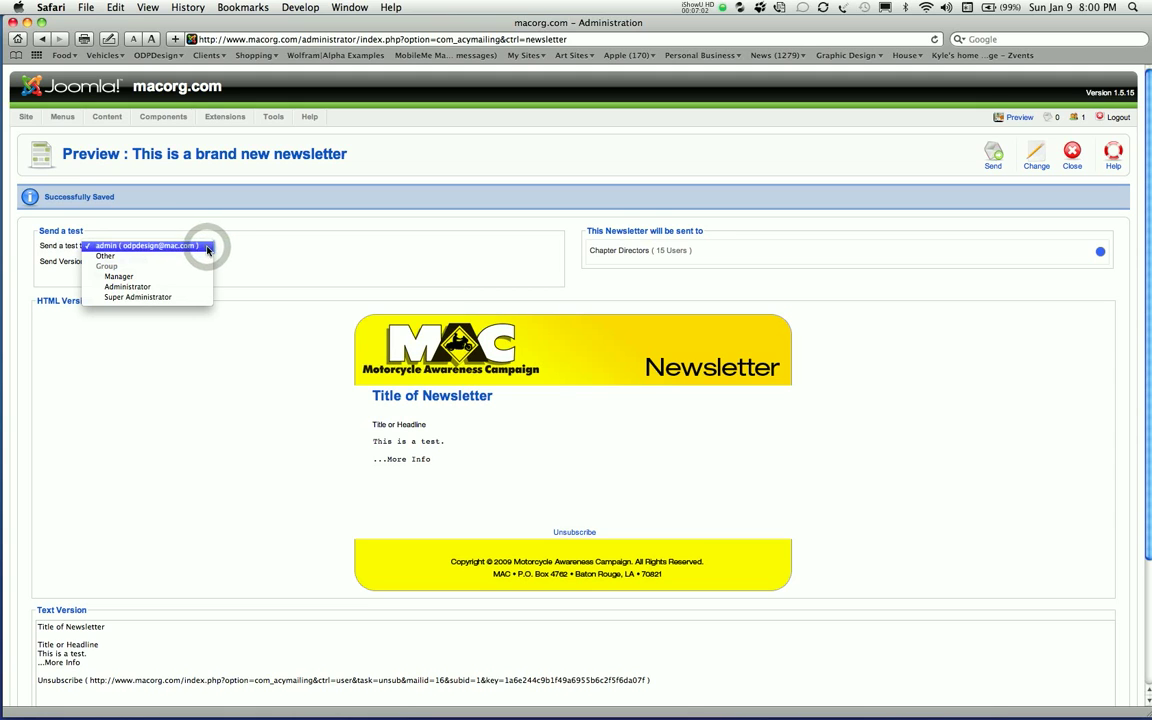
{"action": "left_click", "coordinate": [140, 255]}
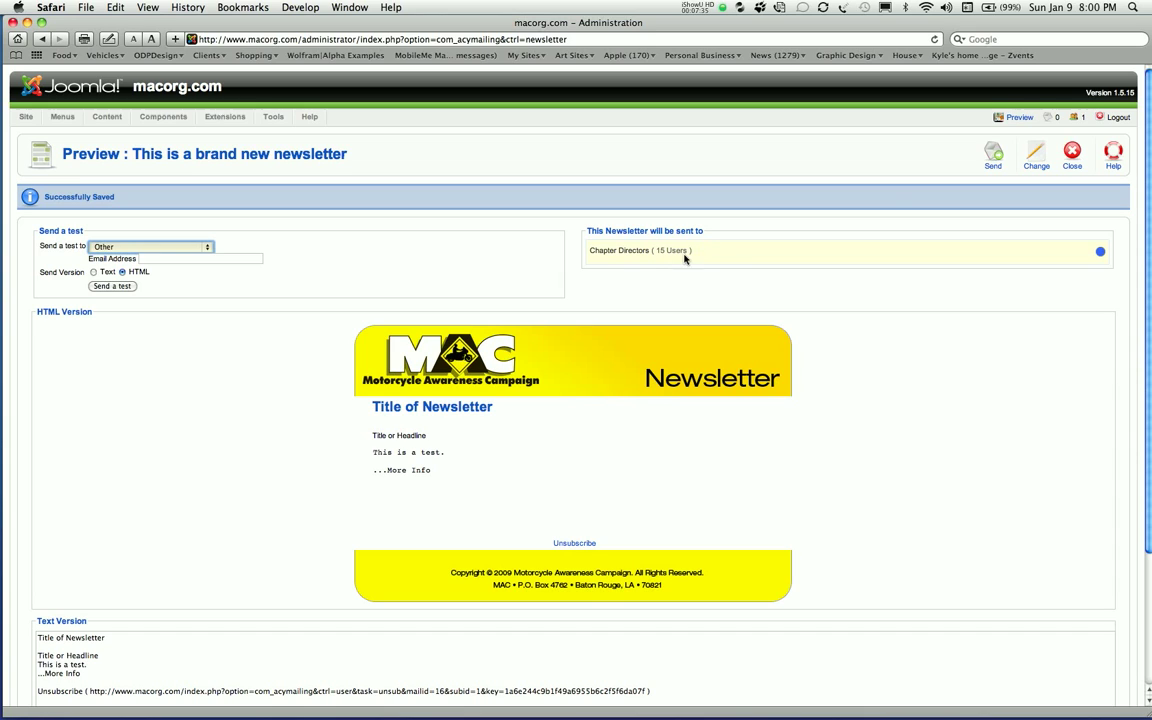
- Reopen "This is a brand new newsletter" from the newsletters list to review its send preview, and return to the list
{"action": "left_click", "coordinate": [1036, 163]}
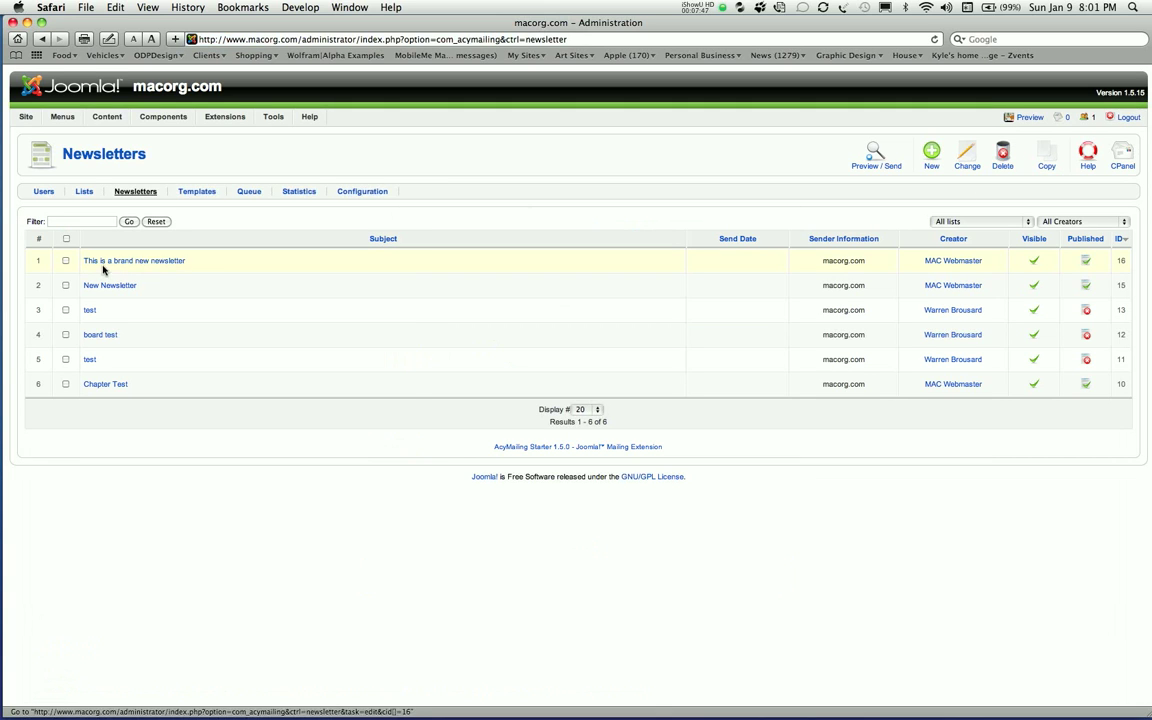
{"action": "left_click", "coordinate": [133, 261]}
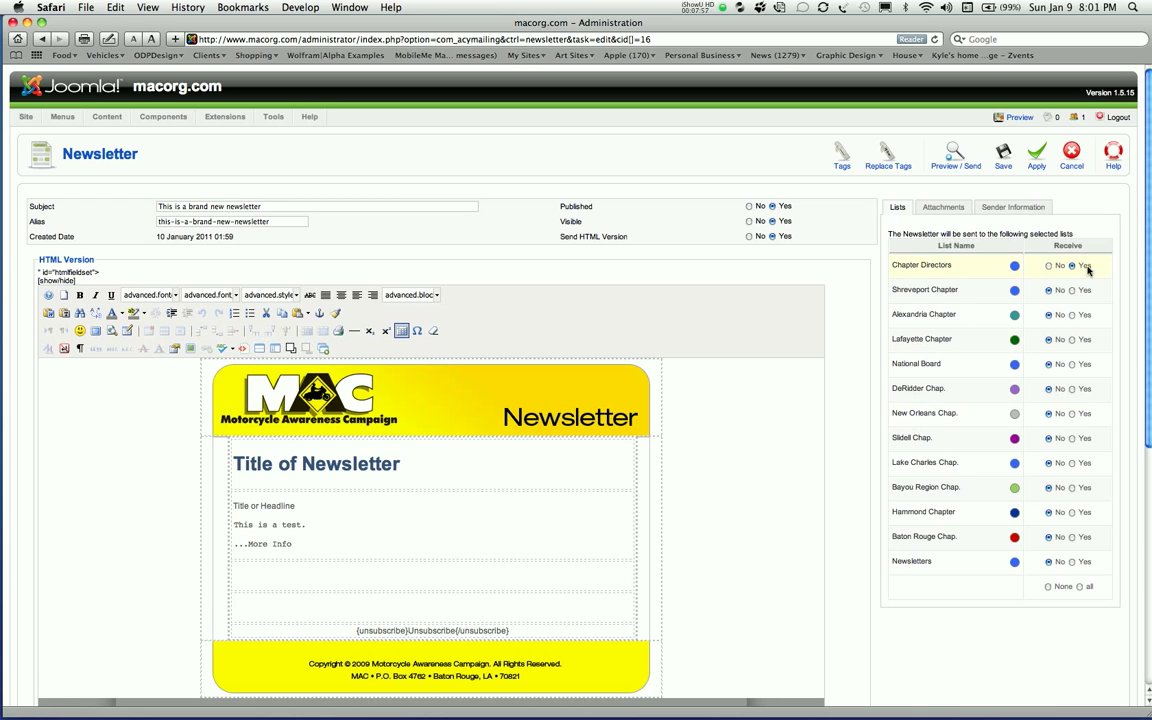
{"action": "left_click", "coordinate": [945, 158]}
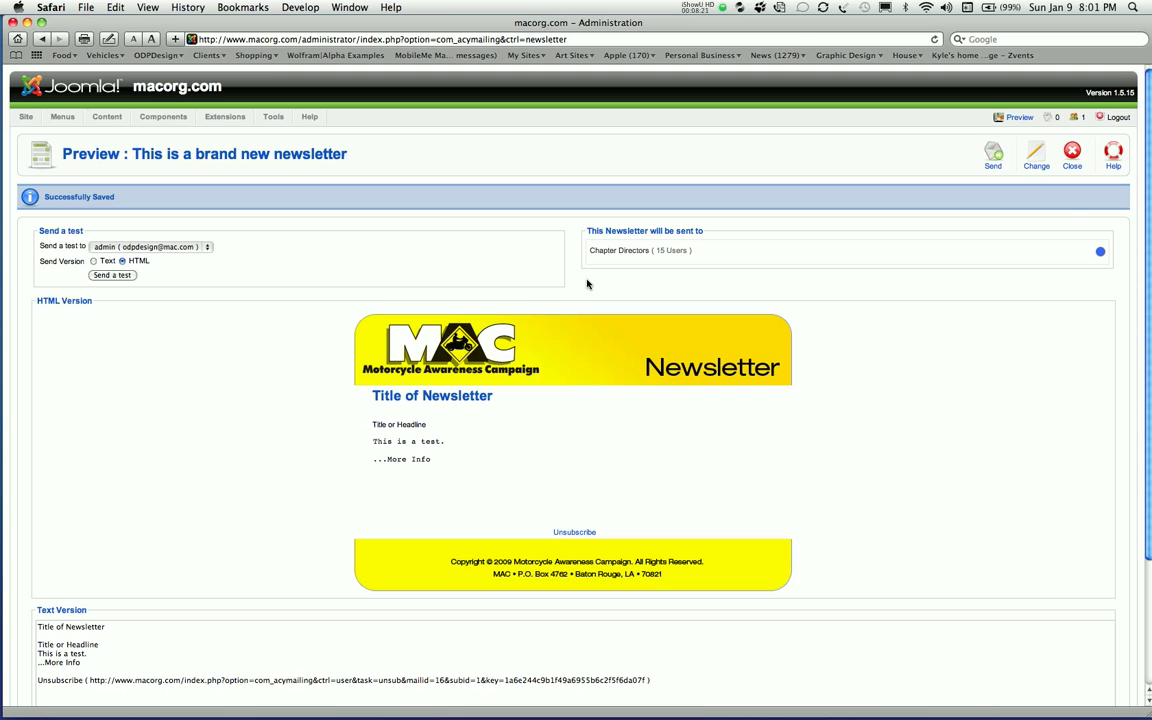
{"action": "left_click", "coordinate": [1072, 150]}
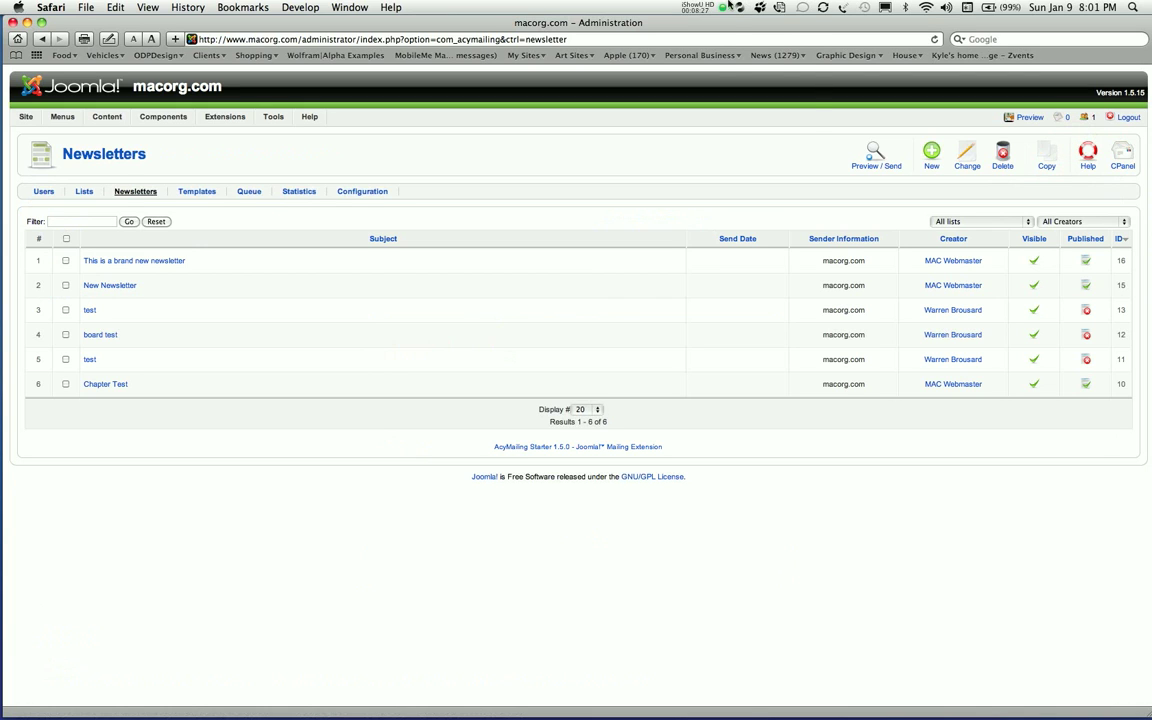
{"action": "left_click", "coordinate": [697, 8]}
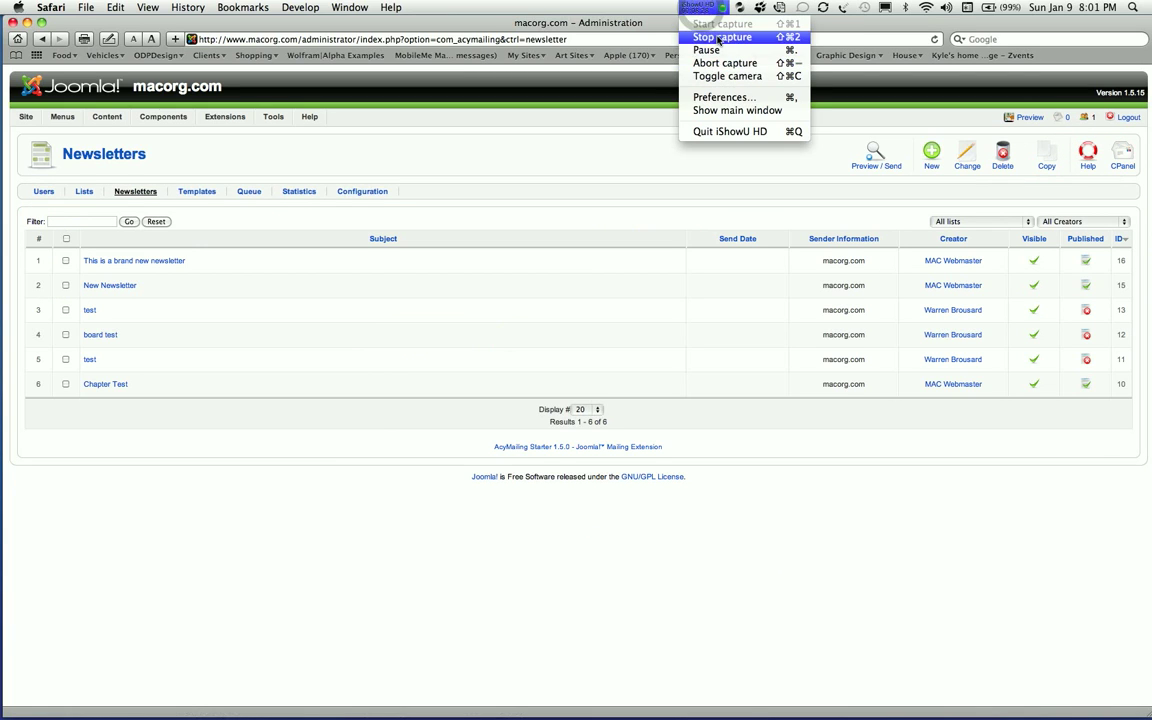